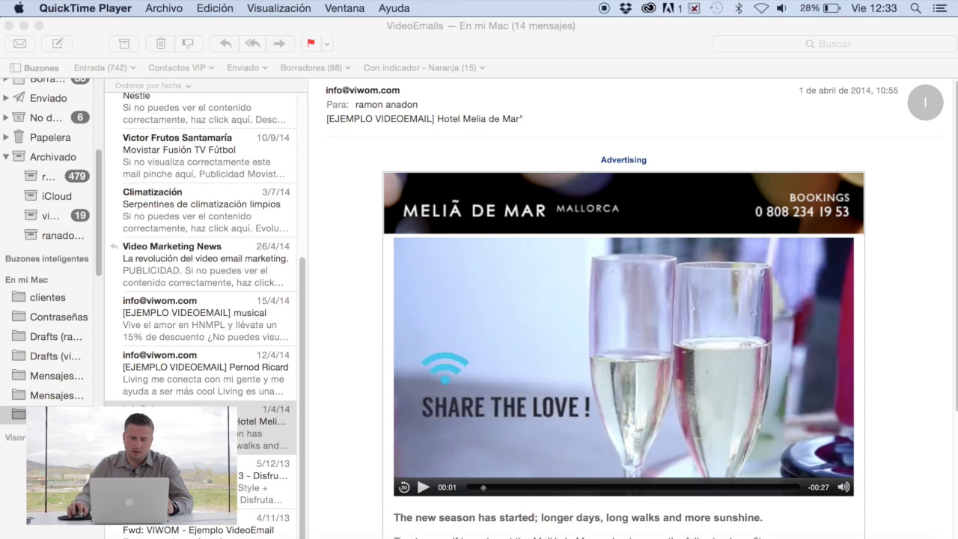
Play the video in Mail's Nuevo Mazda3 example email, then bring up Chrome on viwomail.com.
key("super+Tab")
key("Down")
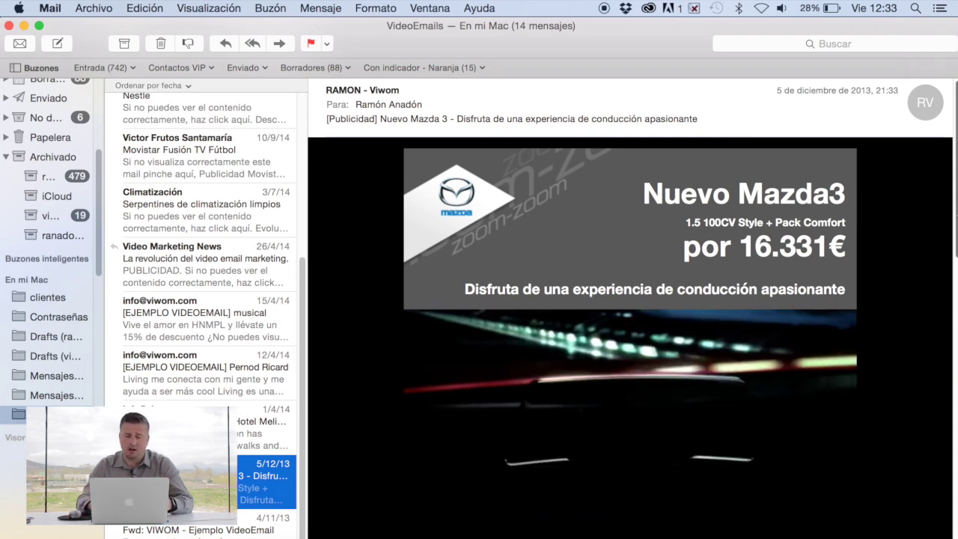
scroll(761, 379, "down", 3)
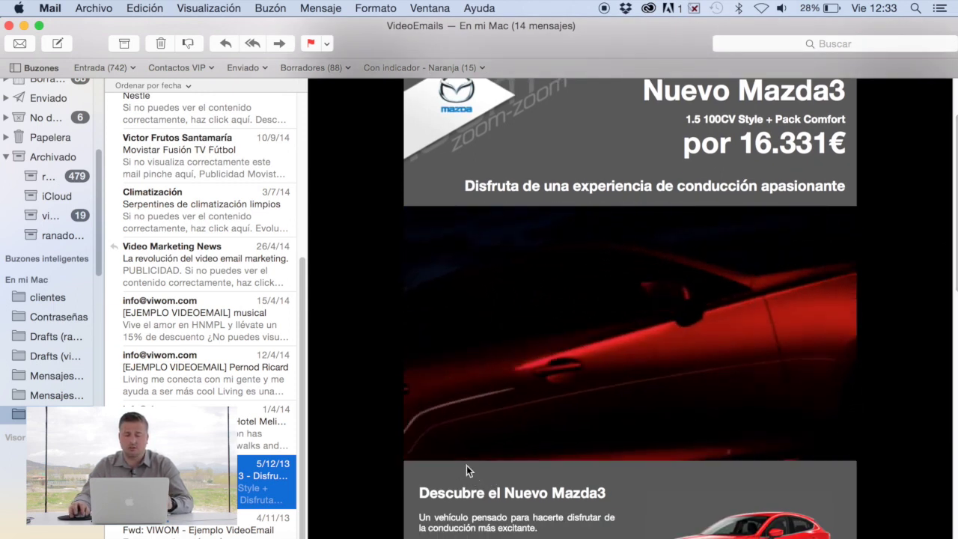
left_click(441, 452)
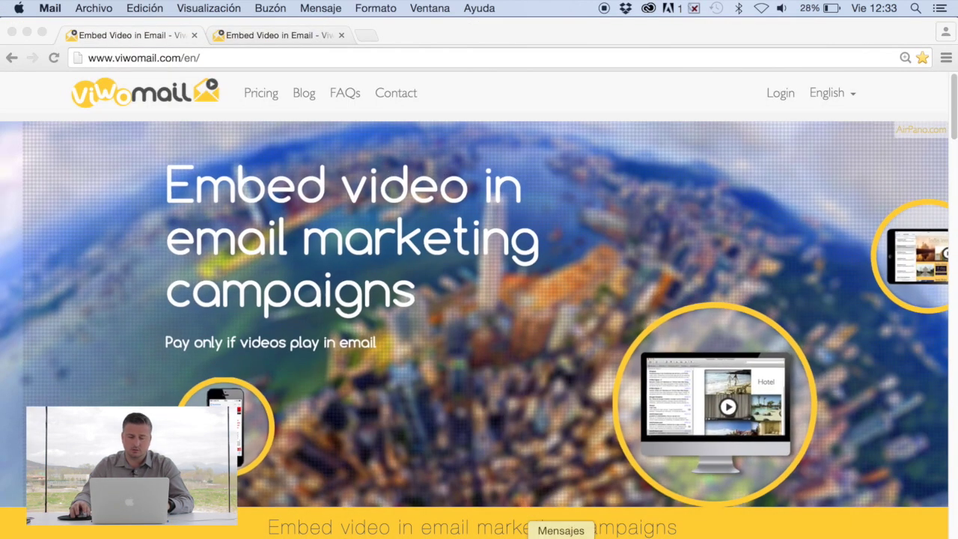
left_click(302, 534)
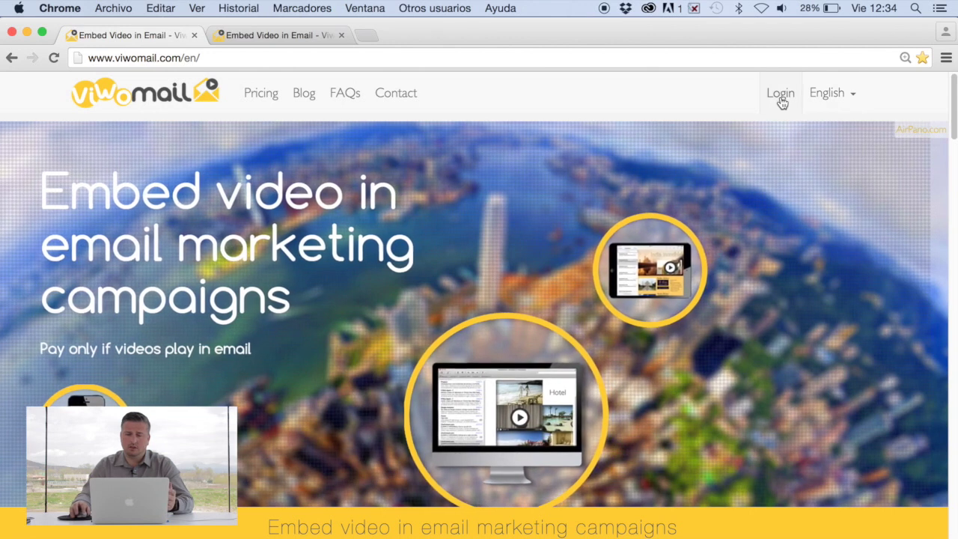
Log in to Viwomail with the account e-mail and password.
left_click(780, 99)
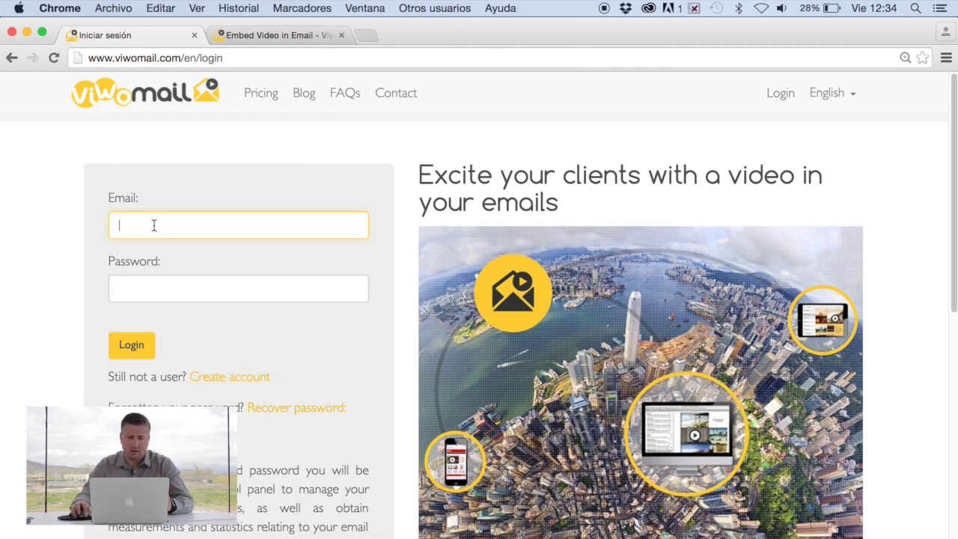
type("carlos")
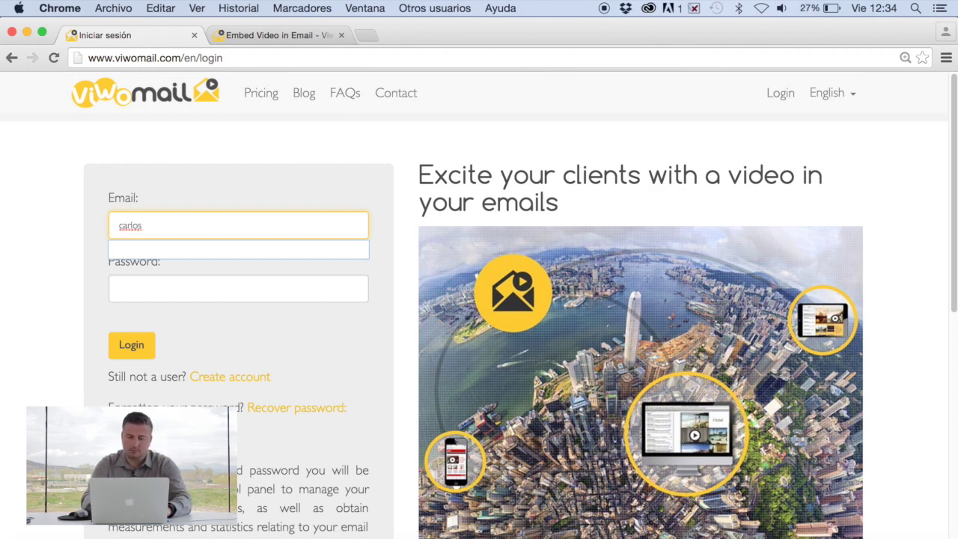
left_click(238, 288)
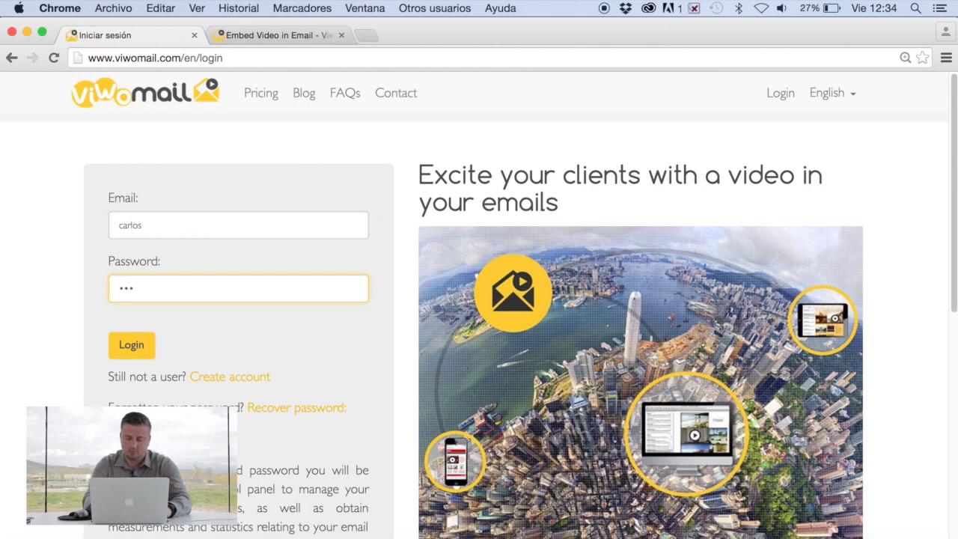
key("Return")
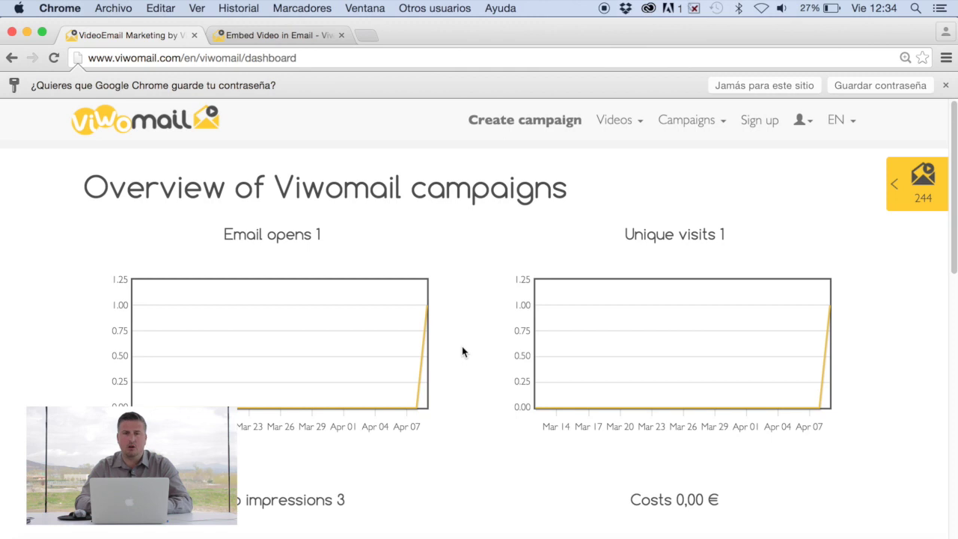
Start a new campaign and name its video 'Test 1'.
left_click(515, 125)
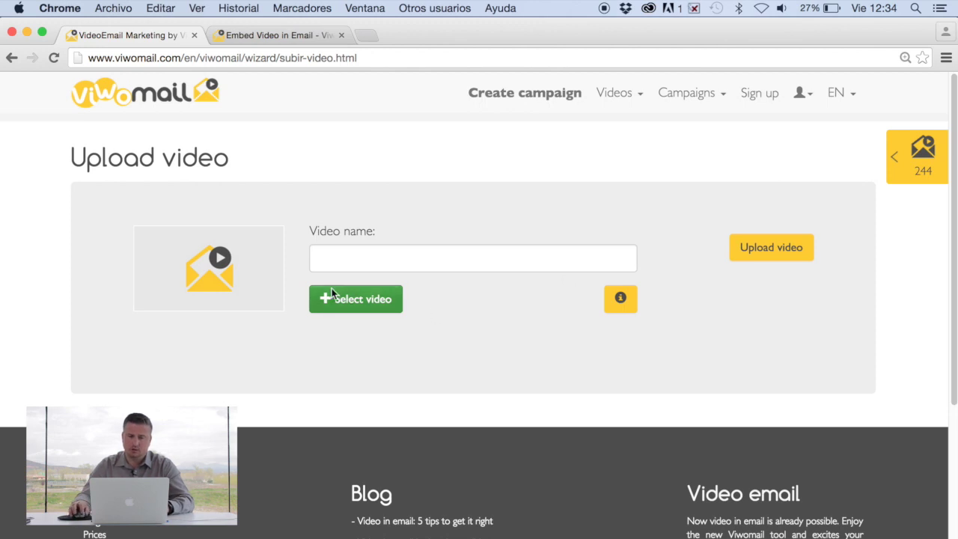
left_click(357, 266)
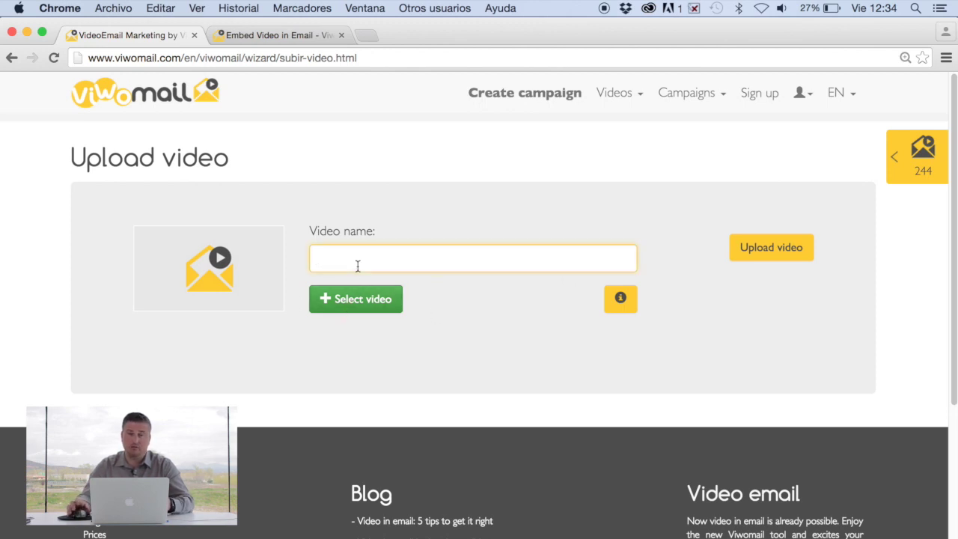
type("Te")
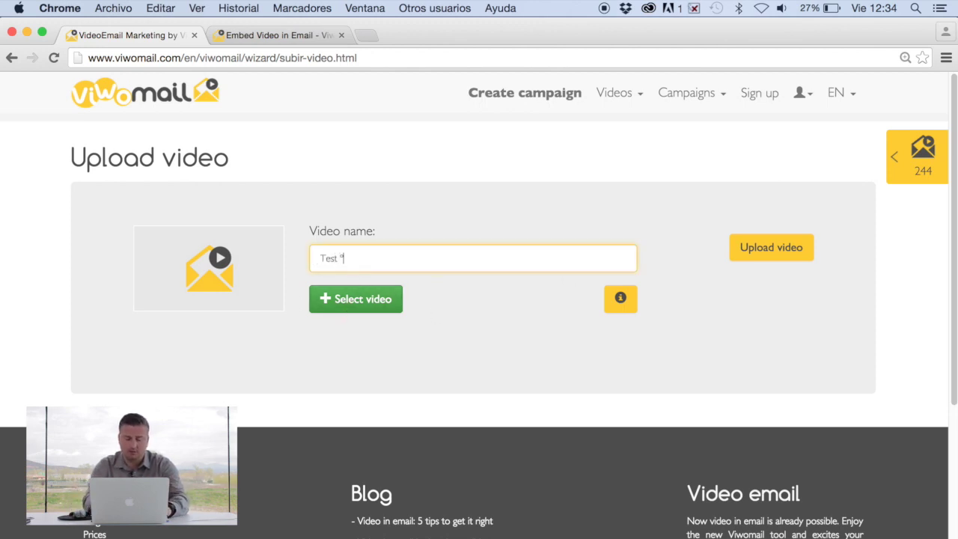
type("st 1")
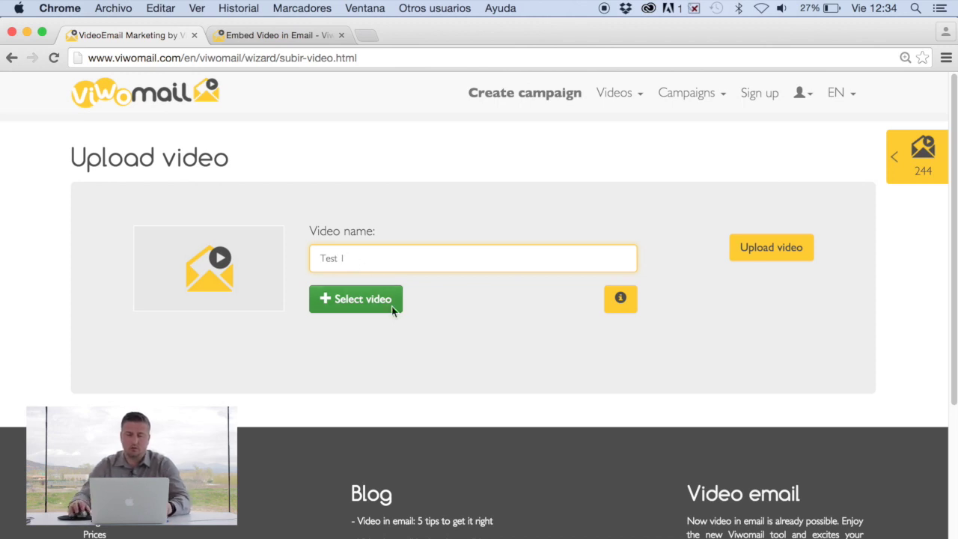
Choose nuevo_mazda3.mp4 from the Escritorio folder as the video file.
left_click(364, 309)
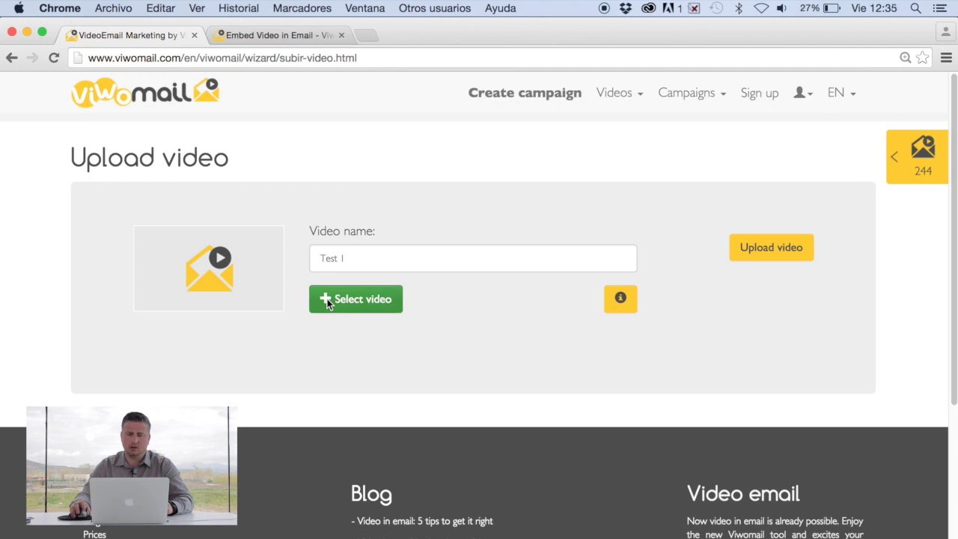
left_click(367, 310)
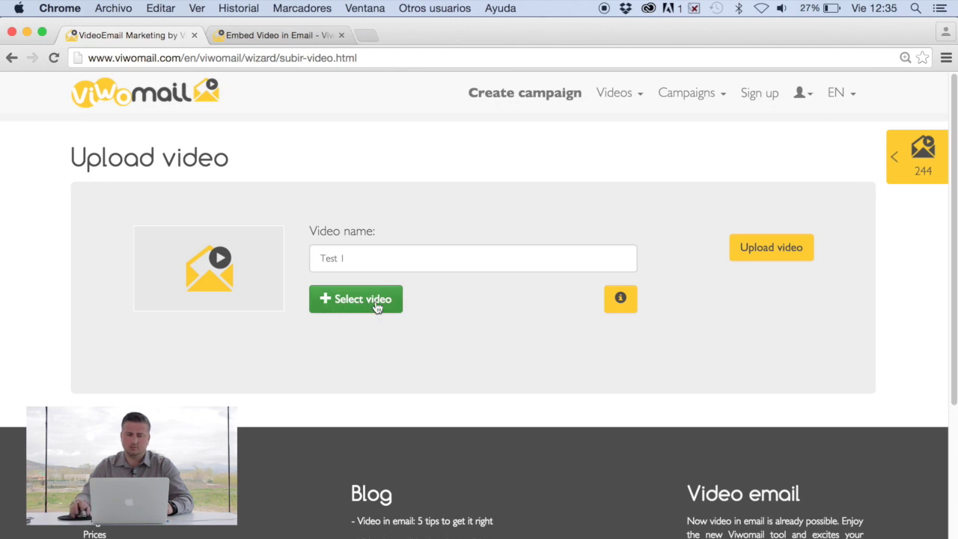
left_click(376, 306)
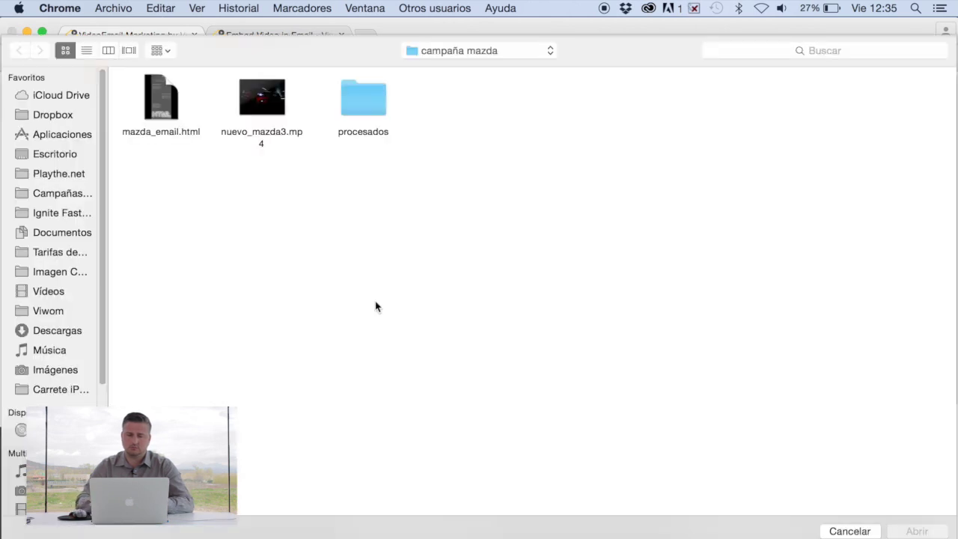
left_click(64, 161)
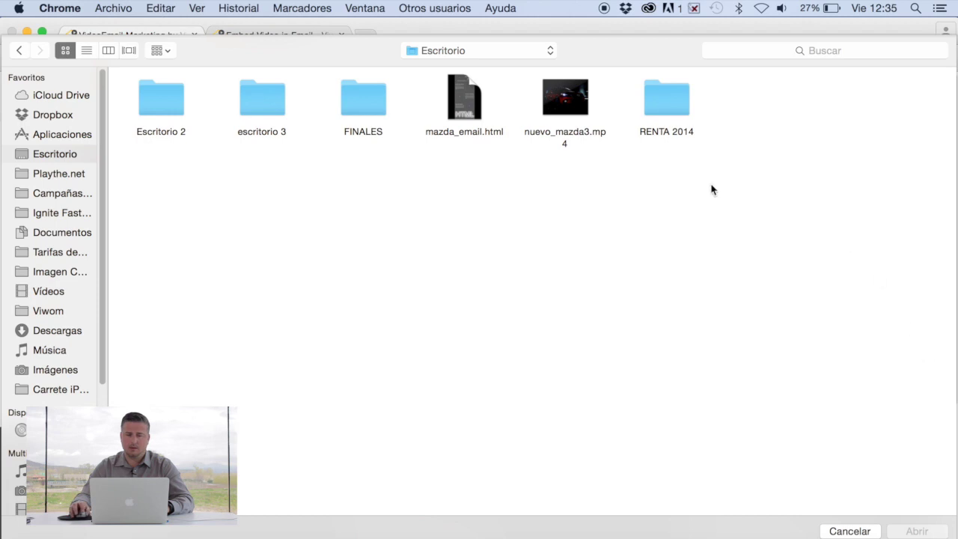
left_click(563, 112)
double_click(563, 112)
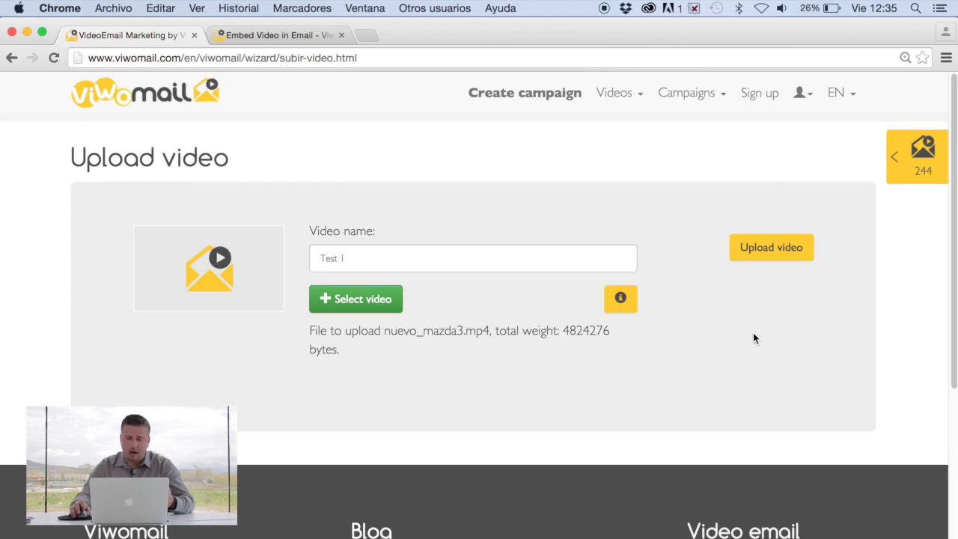
Upload the Test 1 video and wait until it shows as active in My videos.
left_click(772, 255)
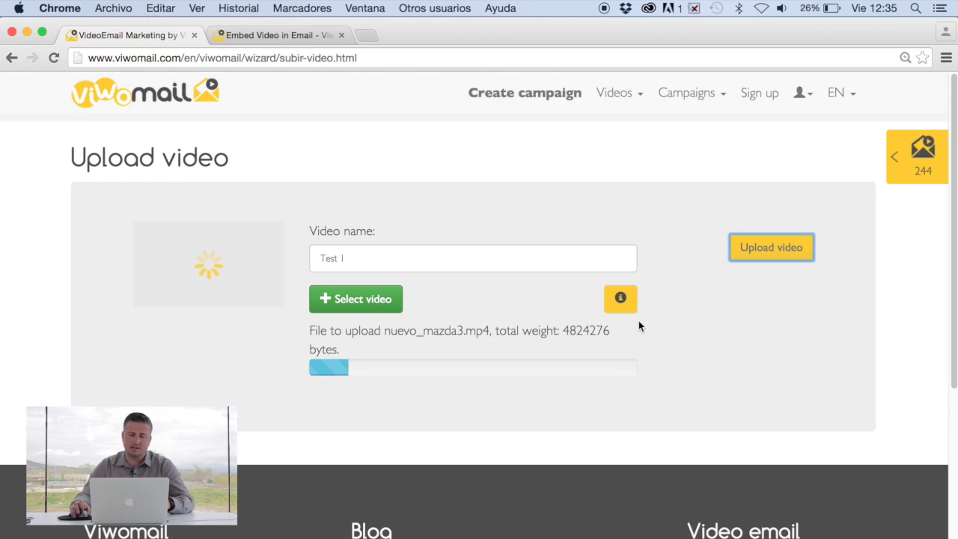
mouse_move(620, 301)
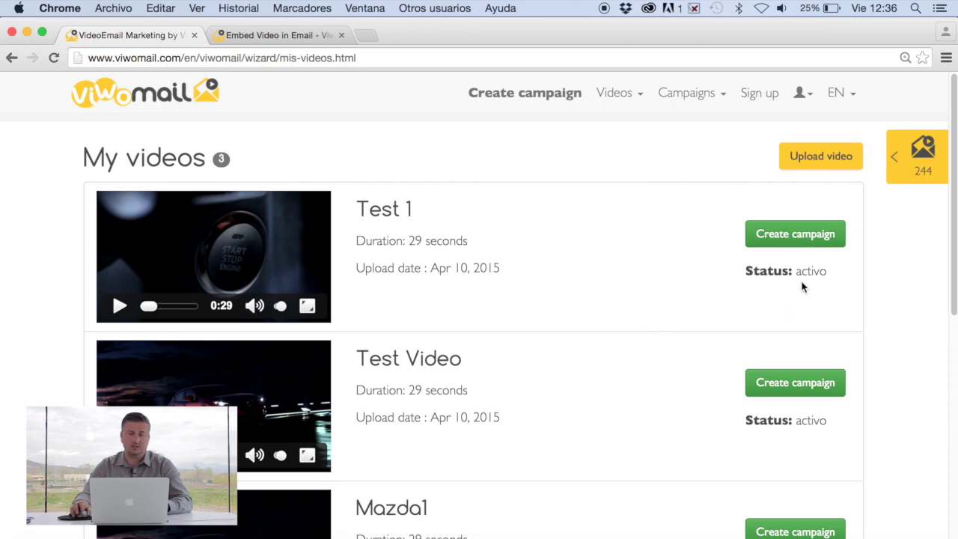
Create a campaign from Test 1 named 'Test I' for 25 intended recipients, then continue.
left_click(794, 241)
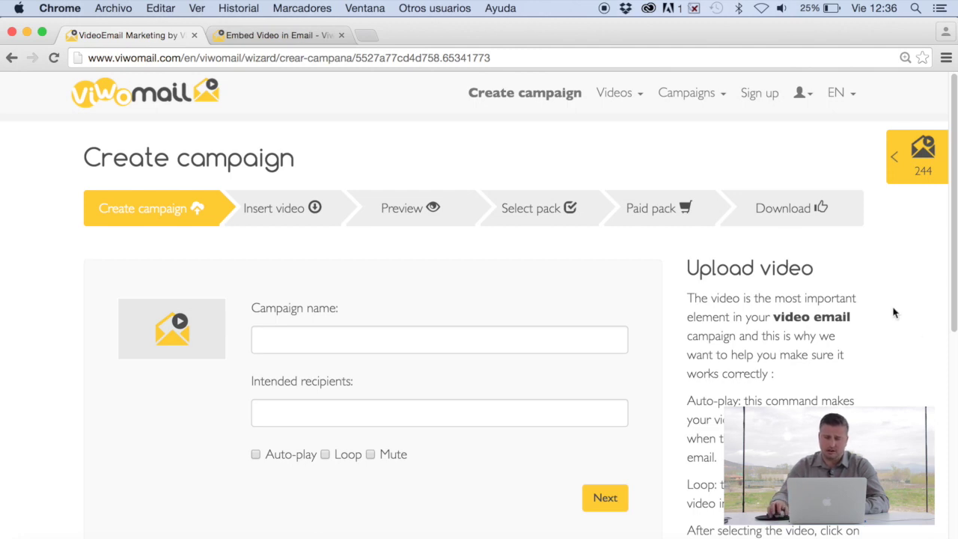
scroll(947, 275, "down", 3)
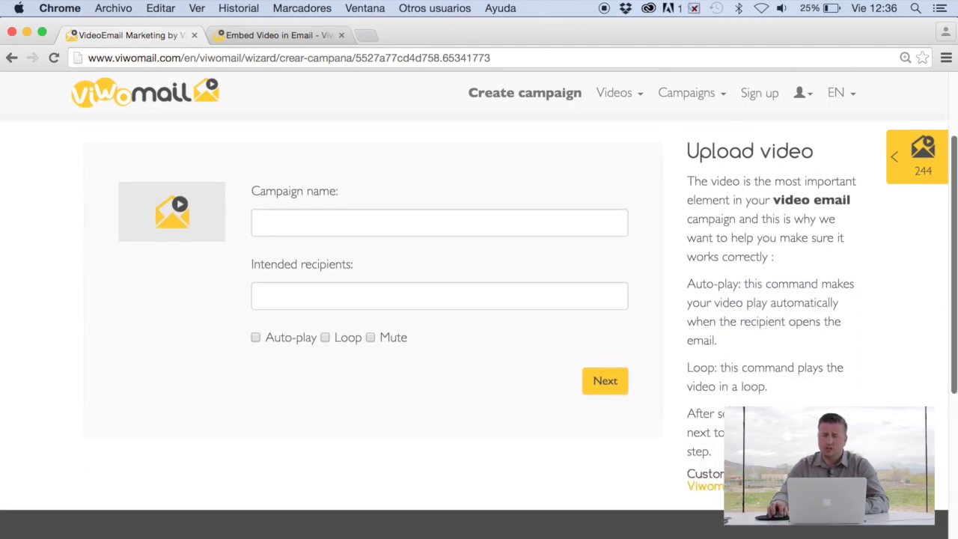
scroll(827, 374, "up", 2)
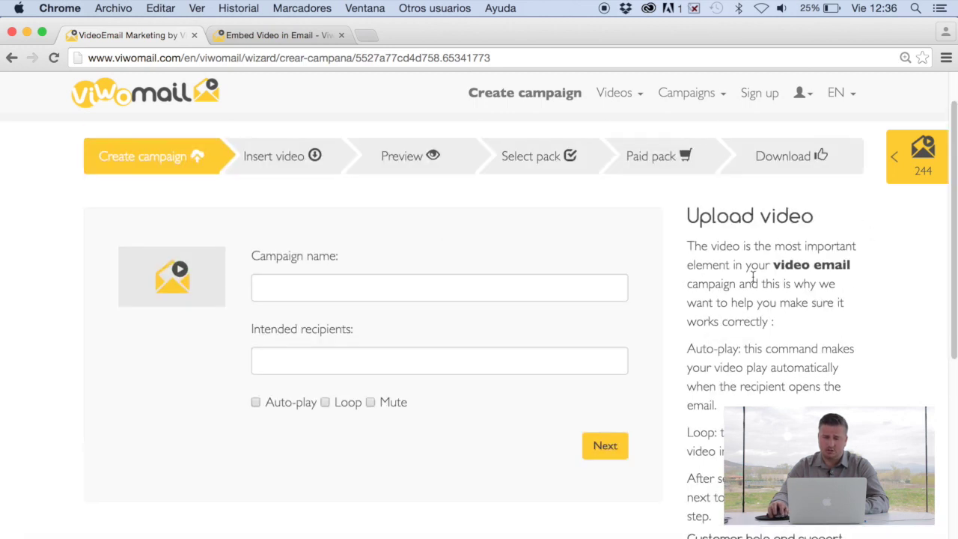
left_click(300, 292)
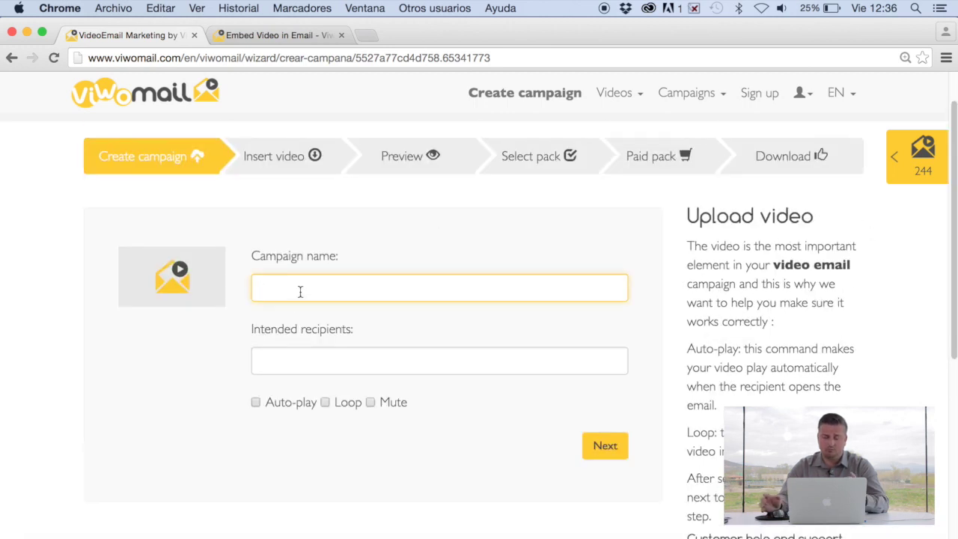
type("Test 1")
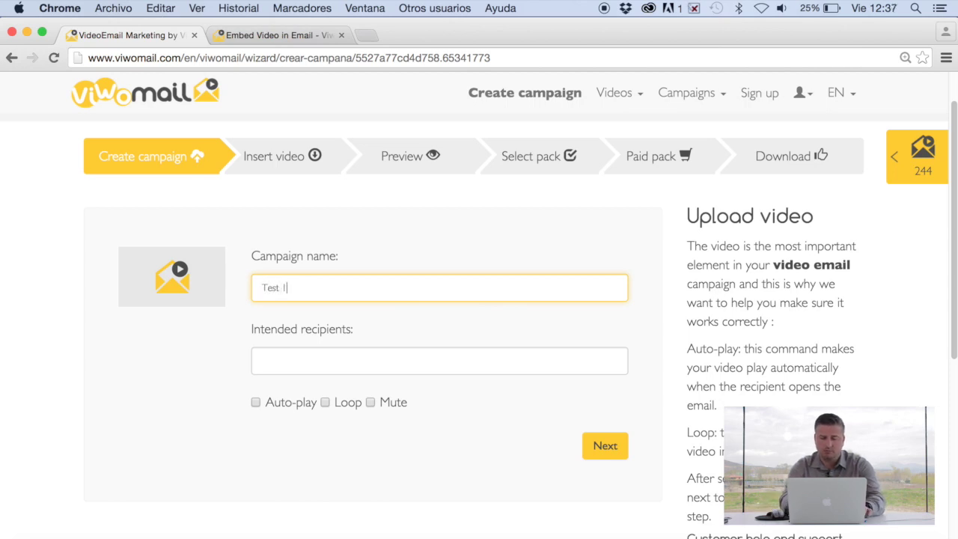
type(" I")
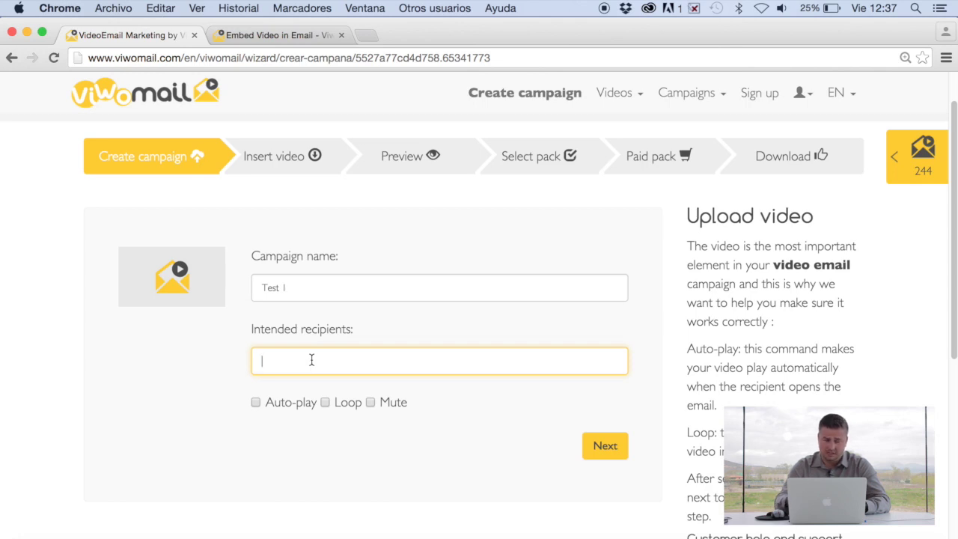
type("25")
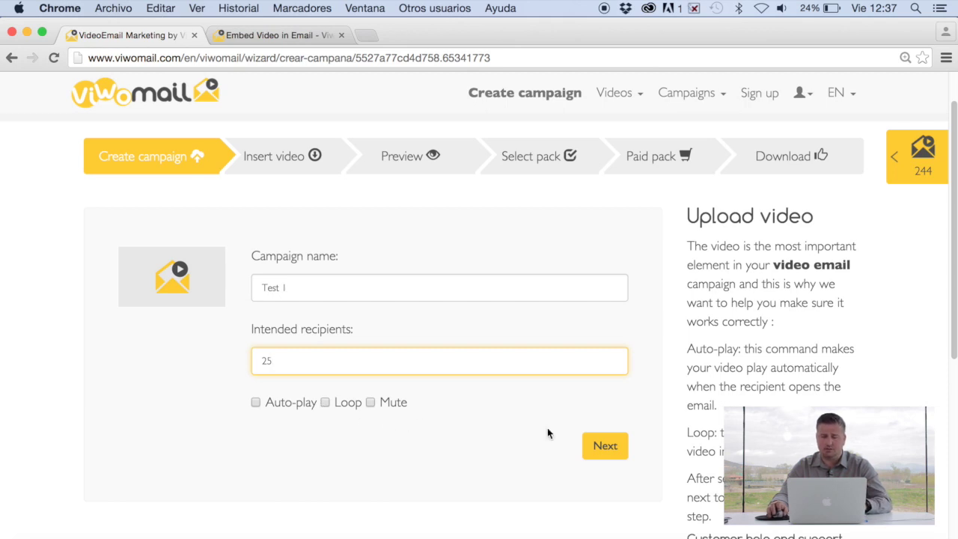
left_click(603, 447)
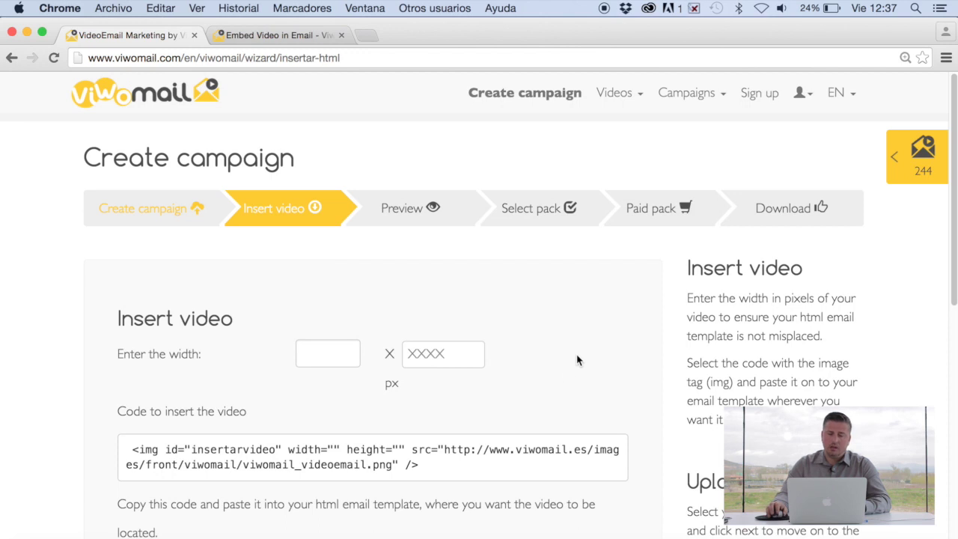
Enter 600 as the video width on the Insert video step.
scroll(953, 250, "down", 1)
mouse_move(953, 251)
left_mouse_down()
mouse_move(953, 271)
mouse_move(956, 258)
left_mouse_up()
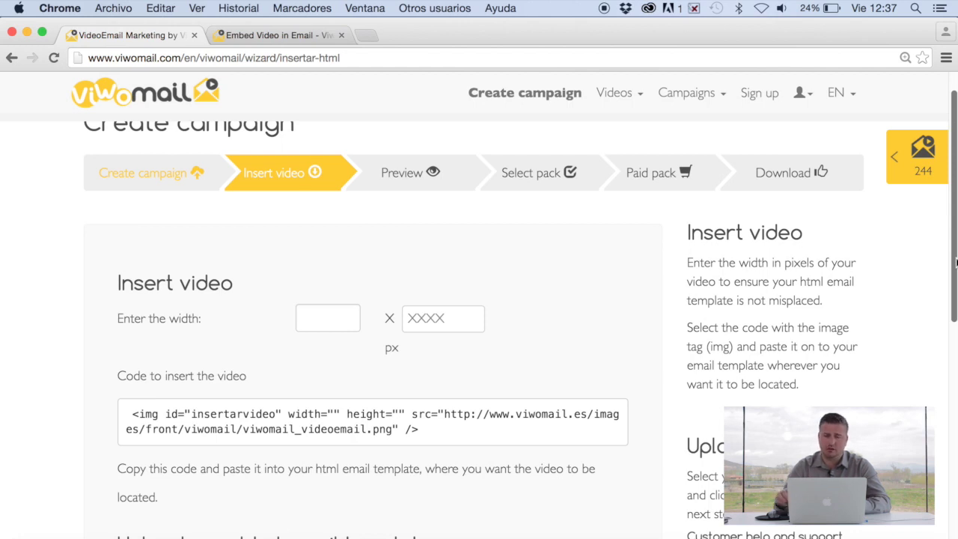
scroll(956, 262, "down", 1)
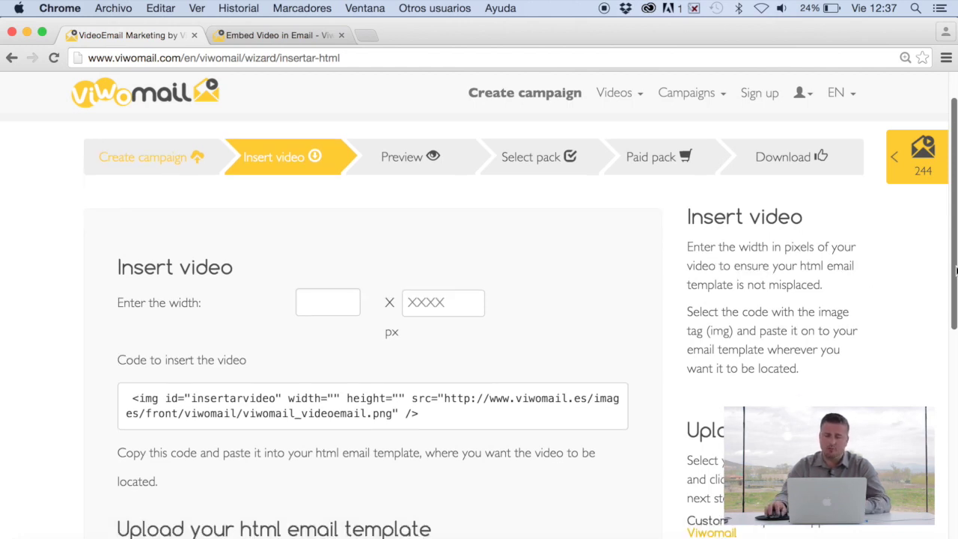
left_click(334, 309)
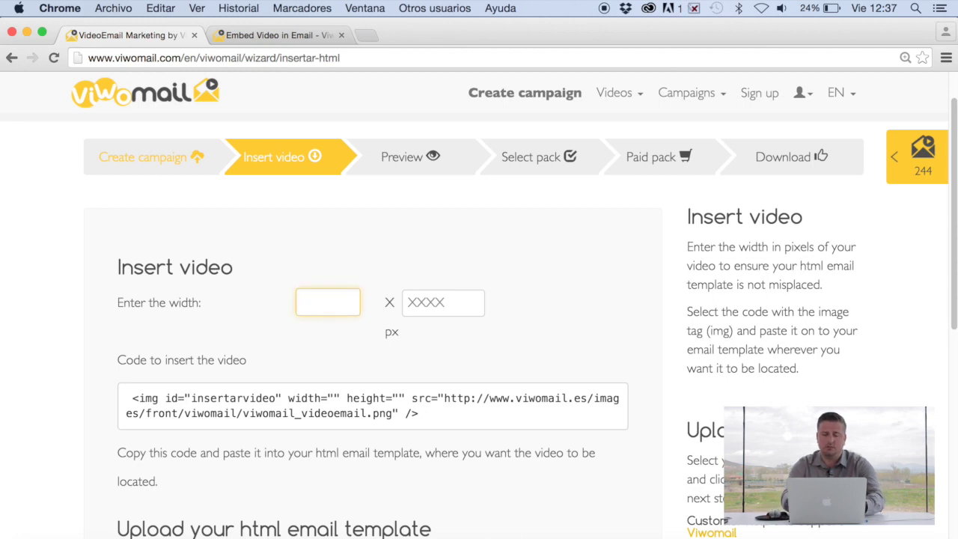
type("600")
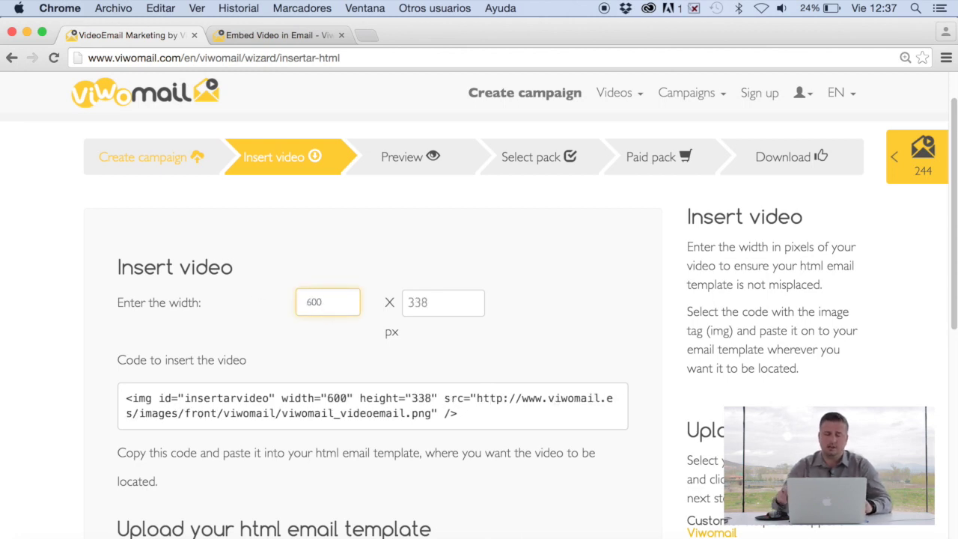
Copy the updated img embed code, minimize Chrome and select mazda_email.html on the desktop.
scroll(274, 374, "up", 1)
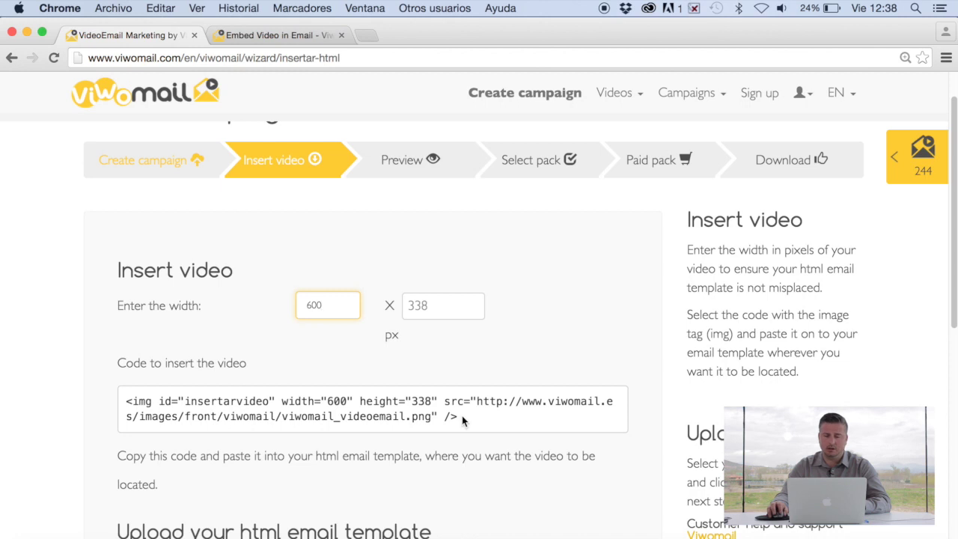
left_click_drag(458, 417, 108, 393)
right_click(150, 400)
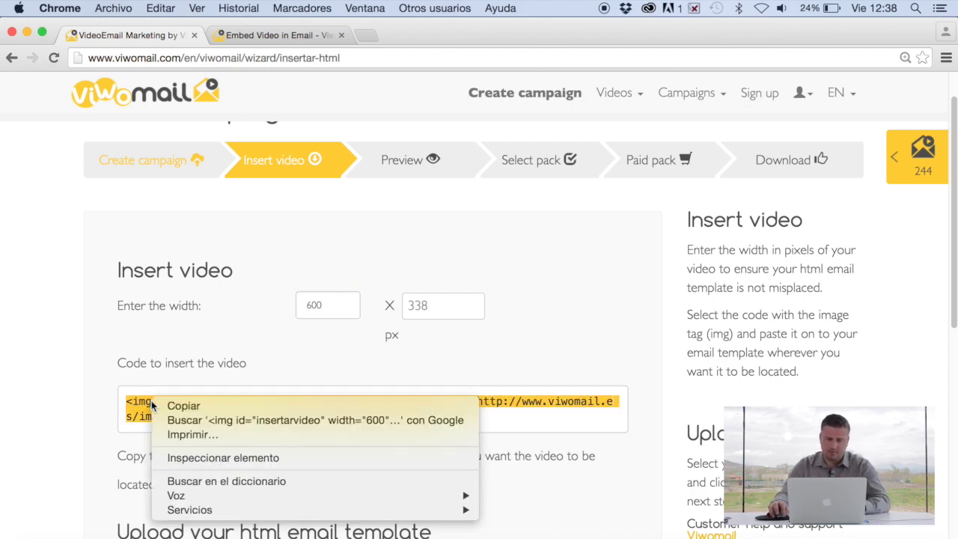
left_click(187, 407)
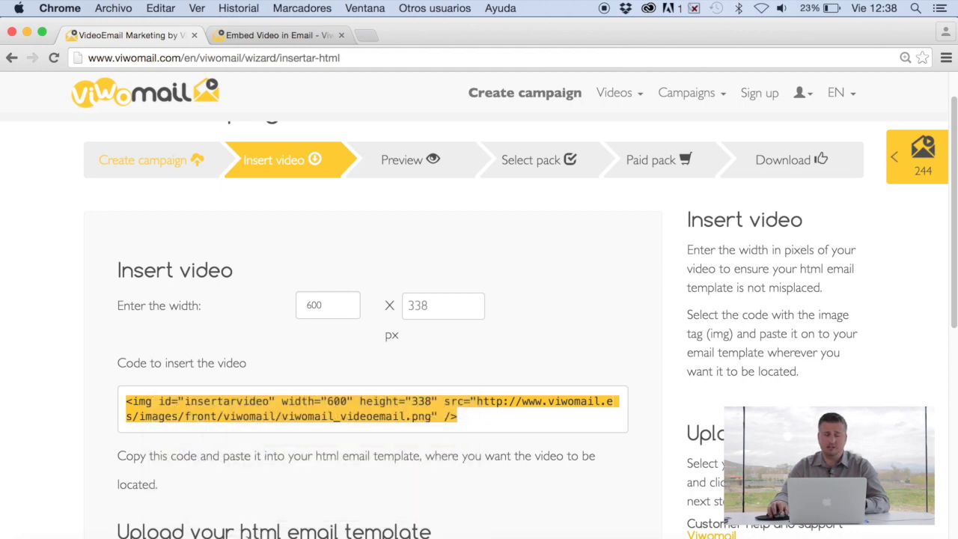
left_click(28, 36)
left_click(336, 322)
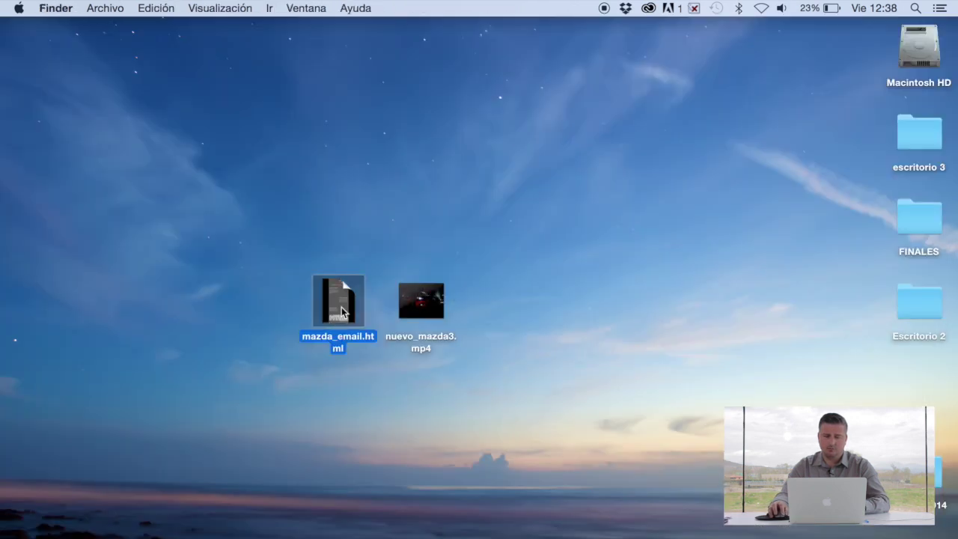
Open mazda_email.html with Adobe Dreamweaver CC 2014.app via Abrir con.
right_click(342, 311)
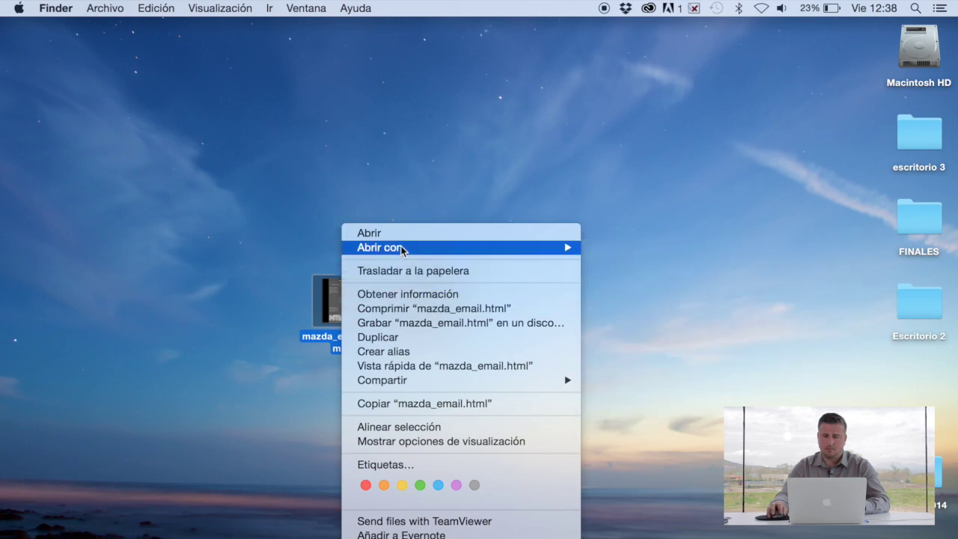
mouse_move(401, 247)
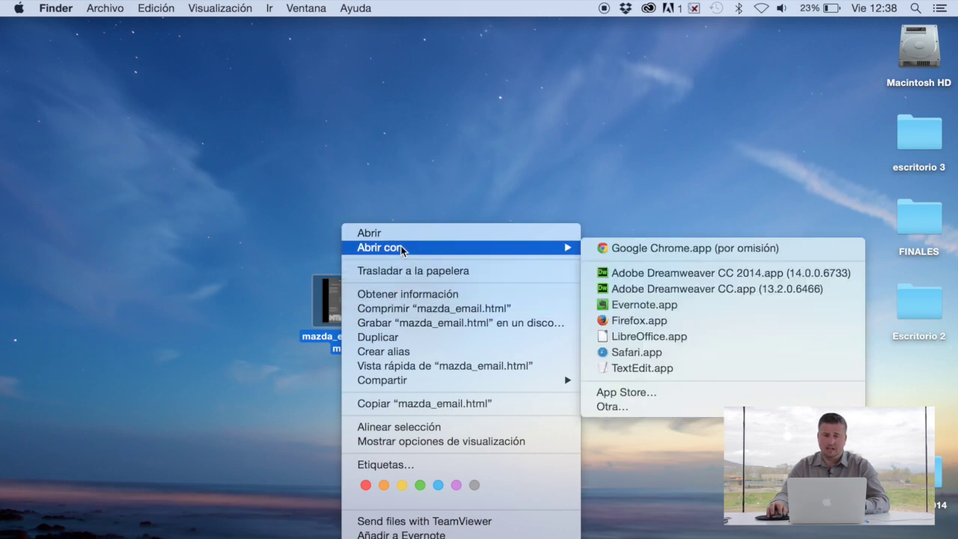
left_click(639, 273)
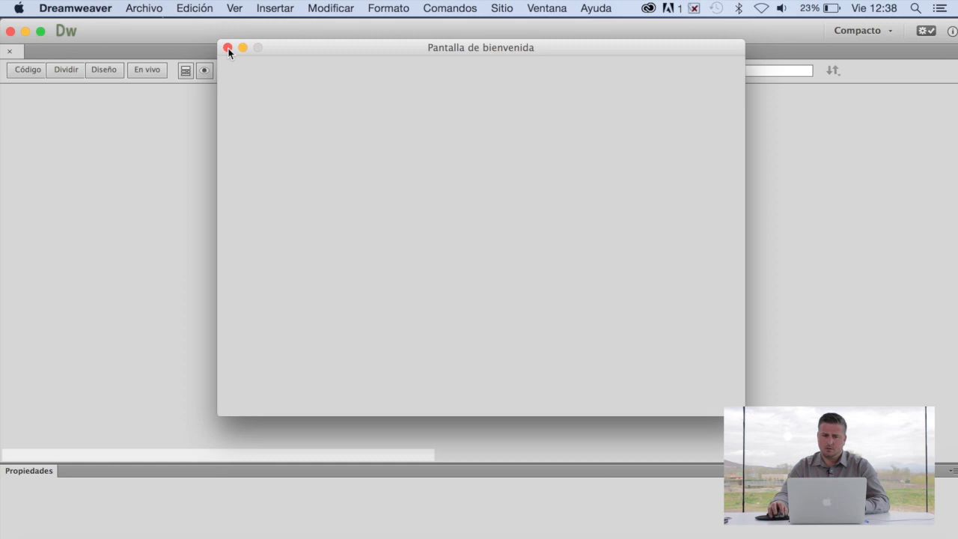
Paste the Viwomail img tag (width 600, height 338) onto empty line 45 of the template.
left_click(227, 47)
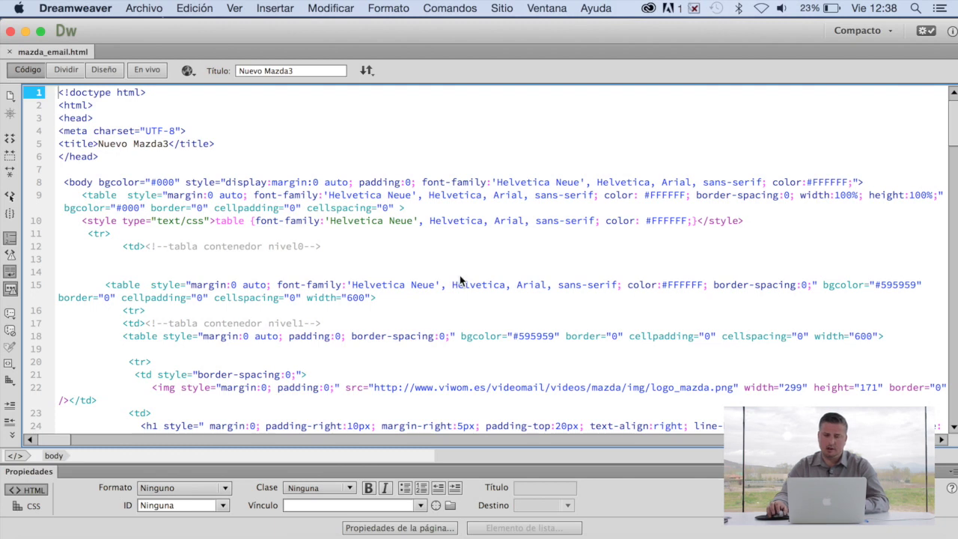
left_click(459, 276)
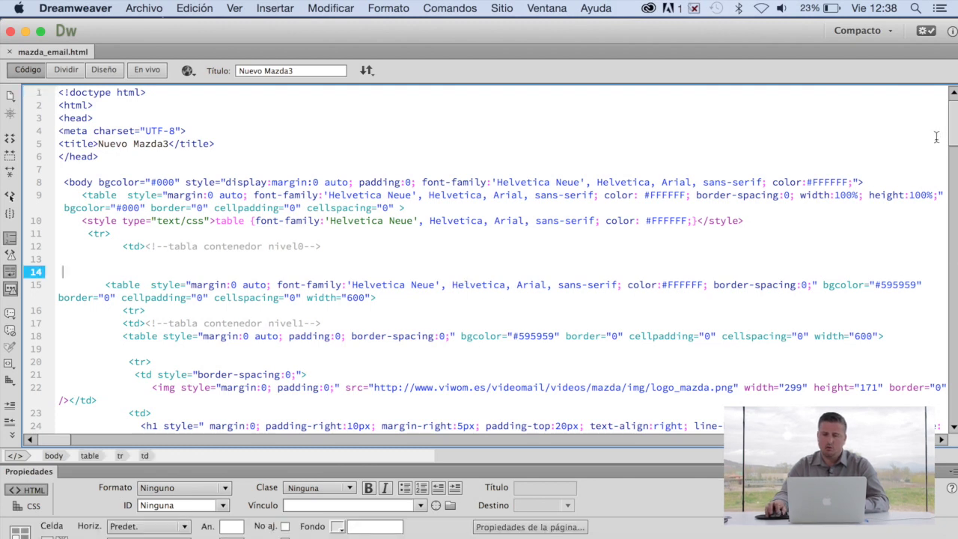
left_click_drag(954, 123, 955, 186)
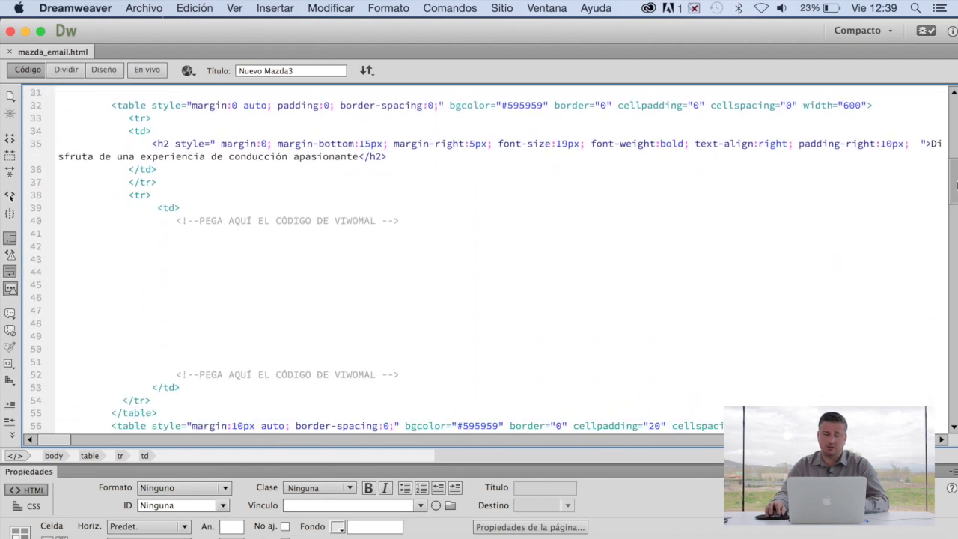
right_click(267, 283)
left_click(182, 285)
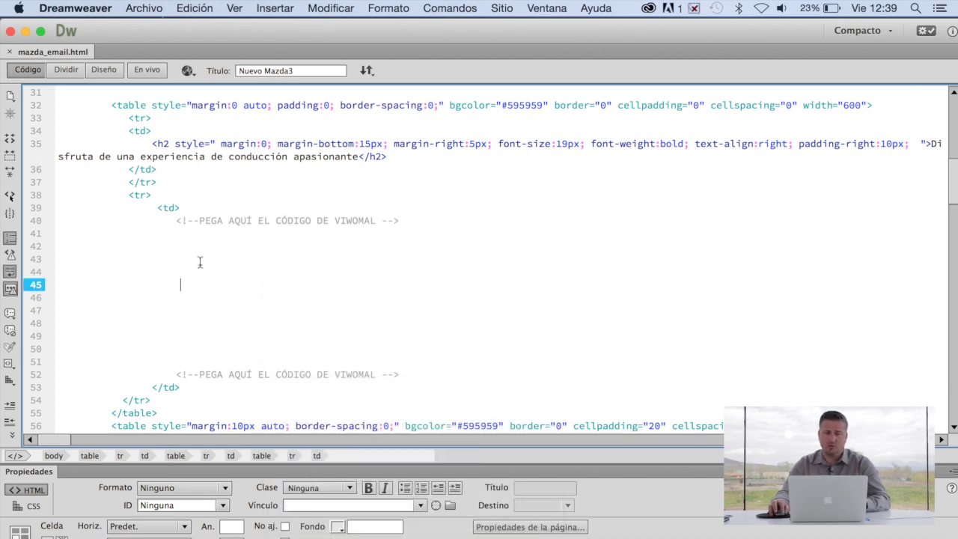
right_click(187, 289)
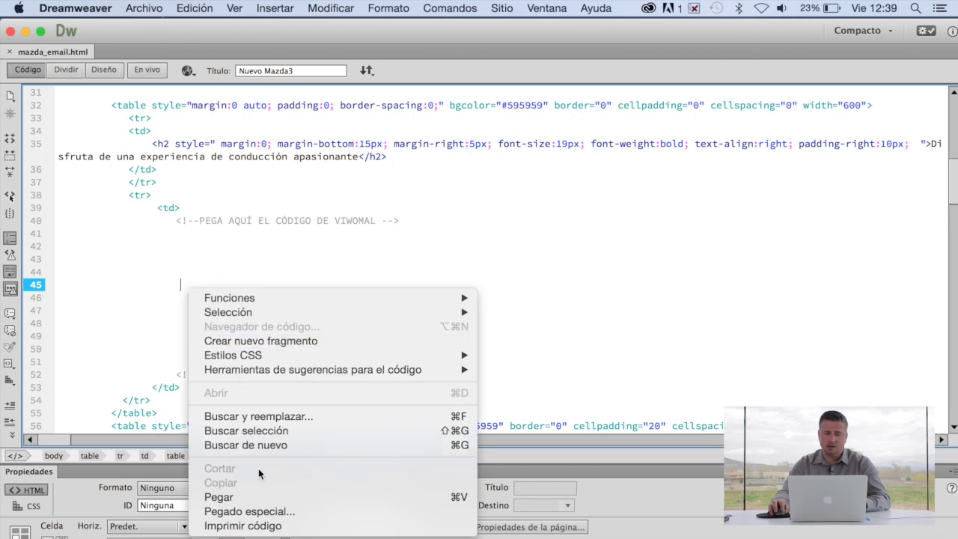
left_click(236, 497)
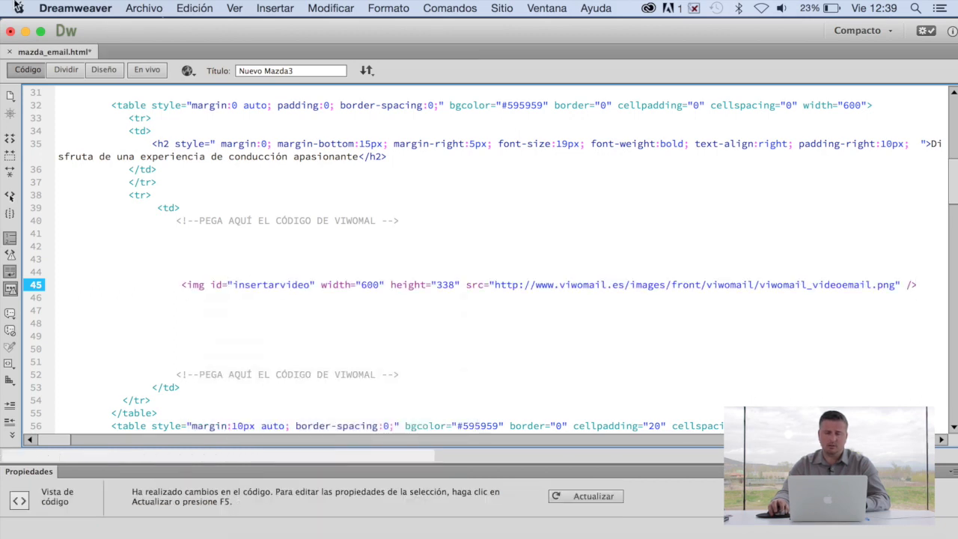
Save the template to Escritorio as mazda_email2.html with Guardar como.
left_click(146, 7)
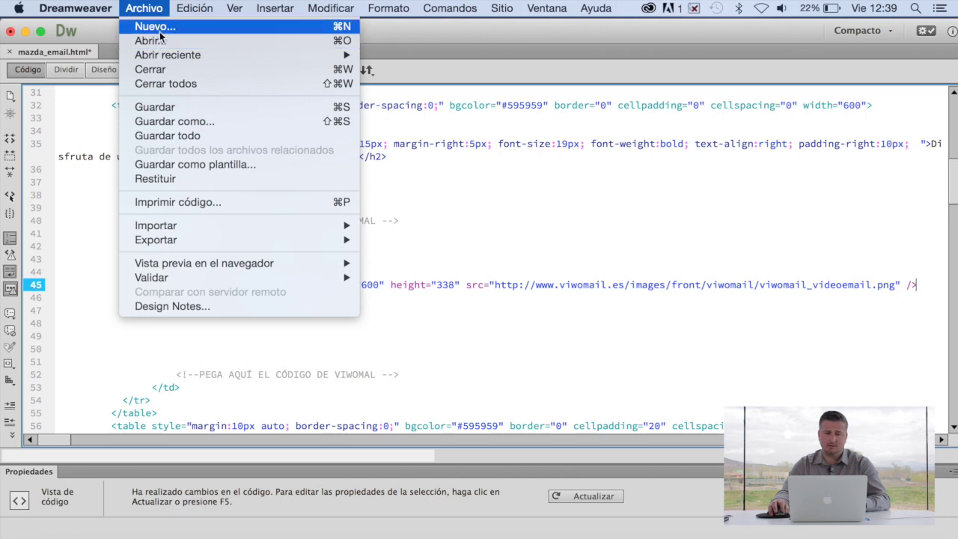
left_click(172, 119)
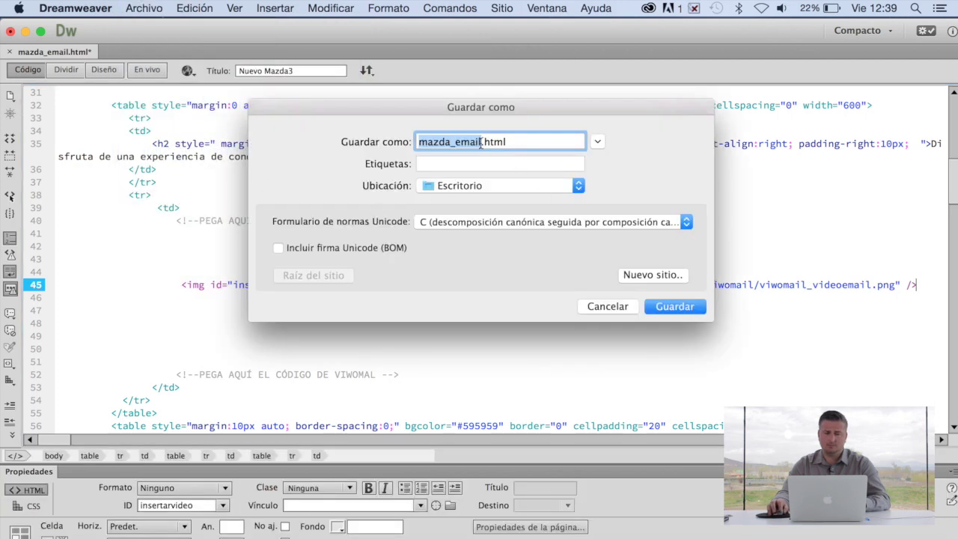
left_click(481, 143)
type("2")
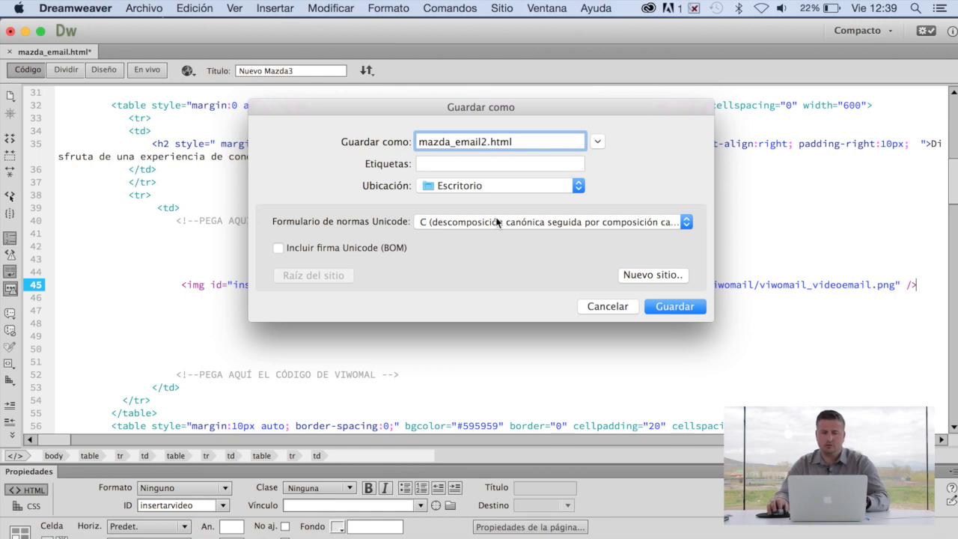
left_click(672, 307)
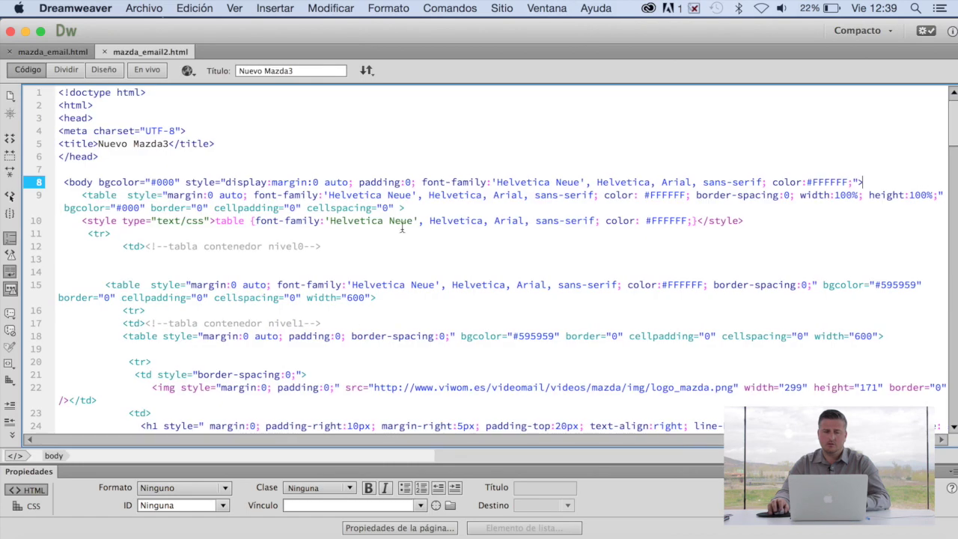
Close Dreamweaver and scroll Viwomail's Insert video page to the HTML template upload section.
left_click(10, 32)
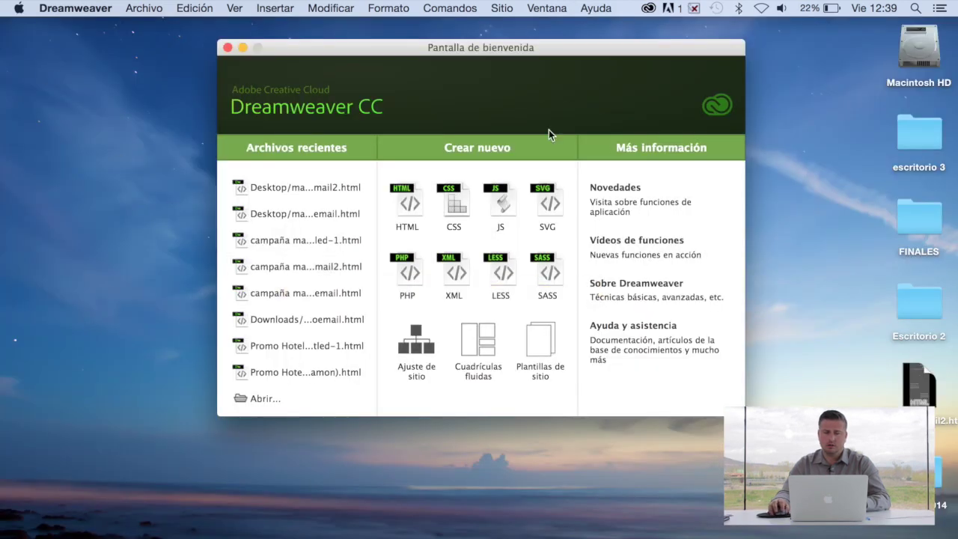
left_click(227, 47)
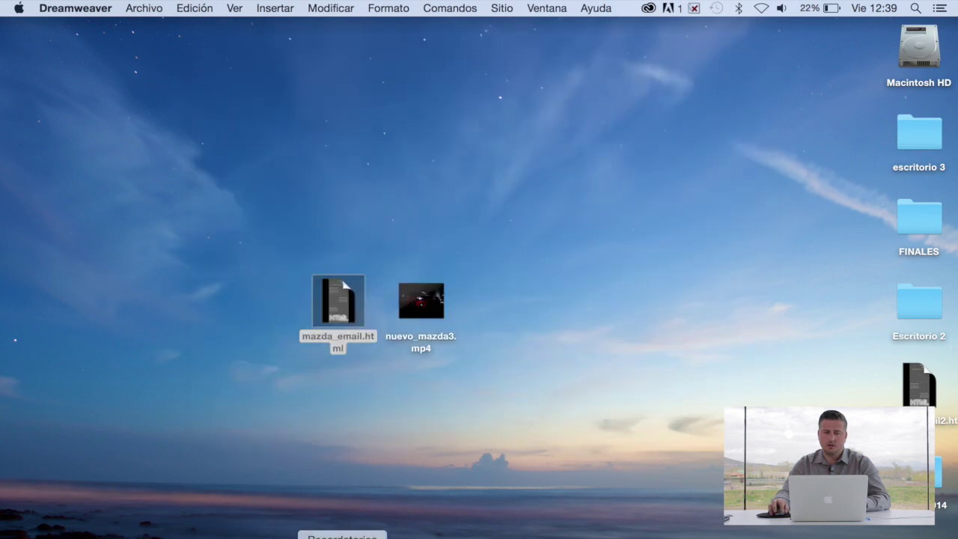
left_click(281, 535)
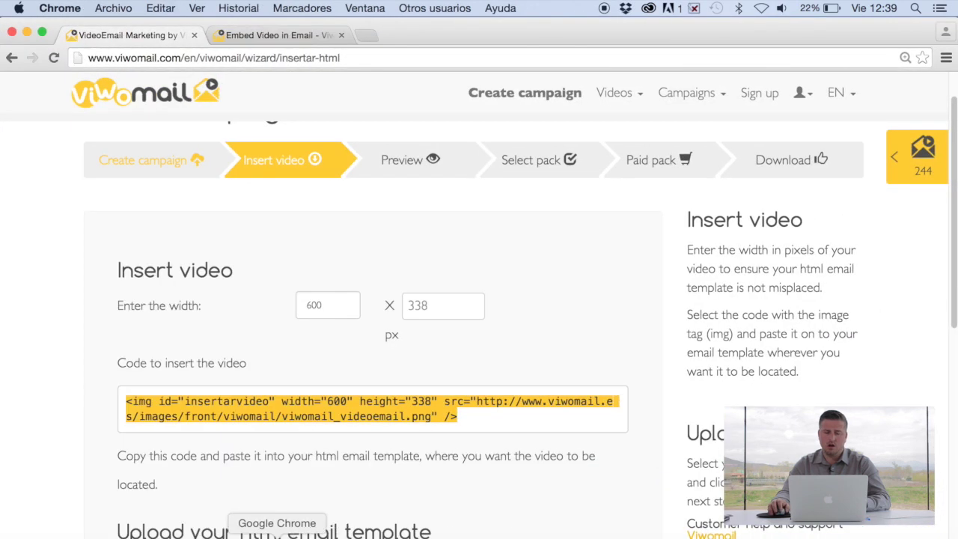
scroll(524, 497, "up", 1)
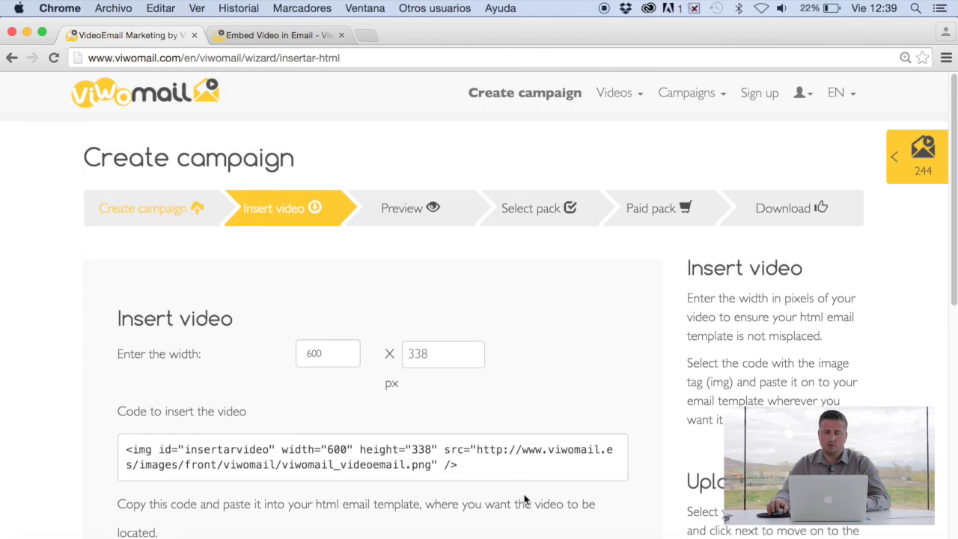
scroll(523, 497, "down", 5)
scroll(523, 500, "down", 3)
scroll(523, 500, "up", 3)
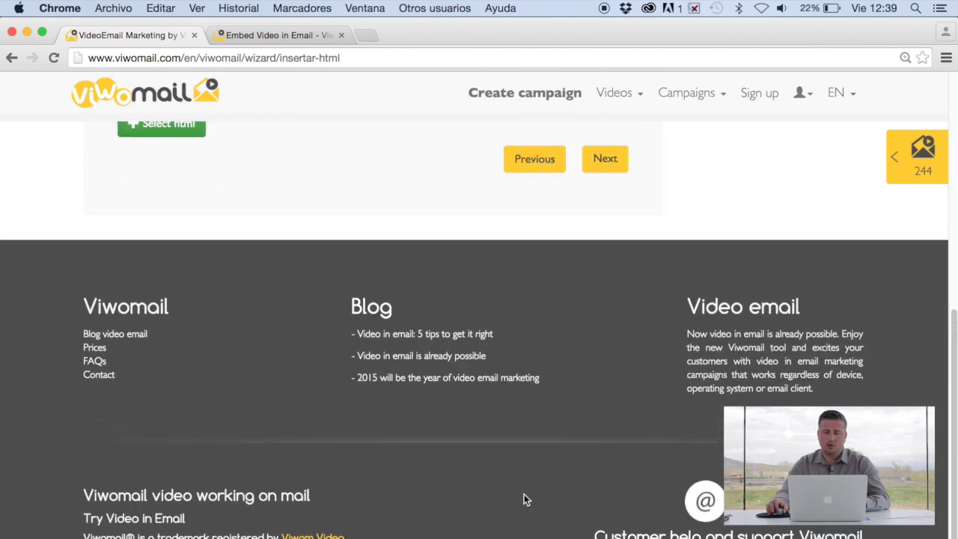
scroll(524, 500, "up", 1)
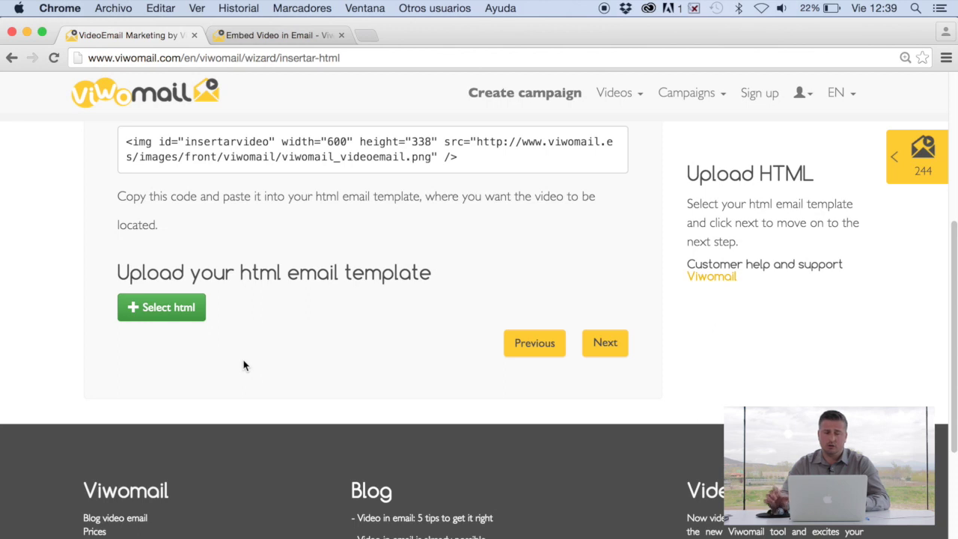
Upload mazda_email2.html as the HTML email template and move on to the Preview step.
left_click(139, 312)
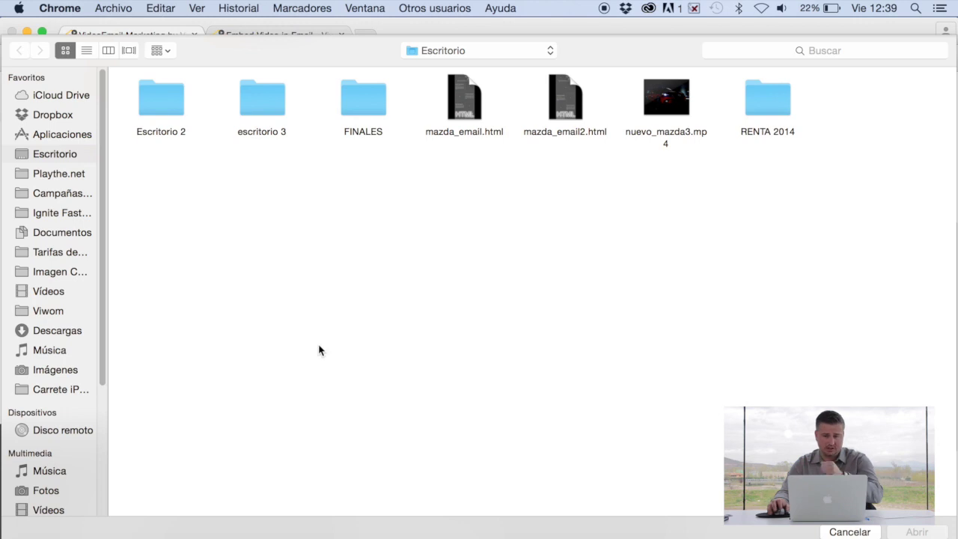
left_click(569, 109)
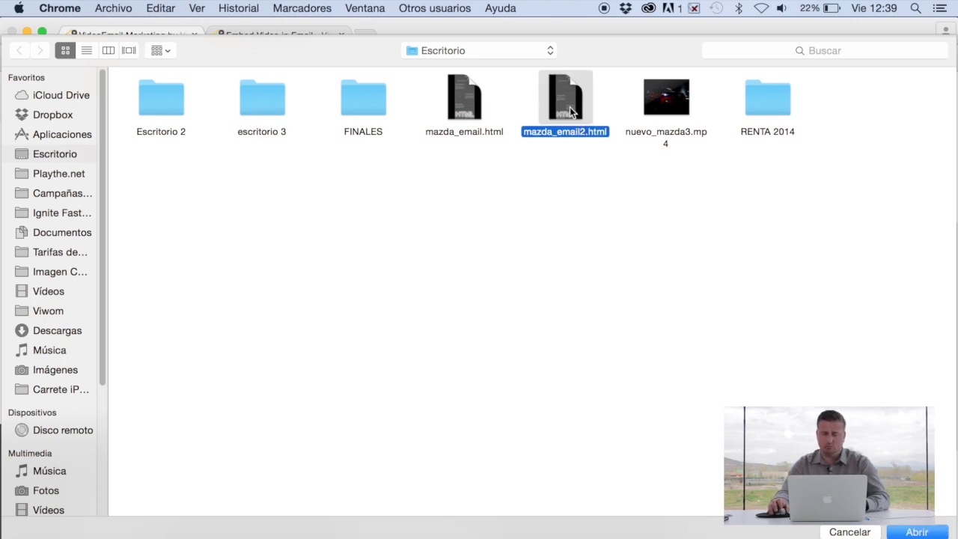
left_click(907, 531)
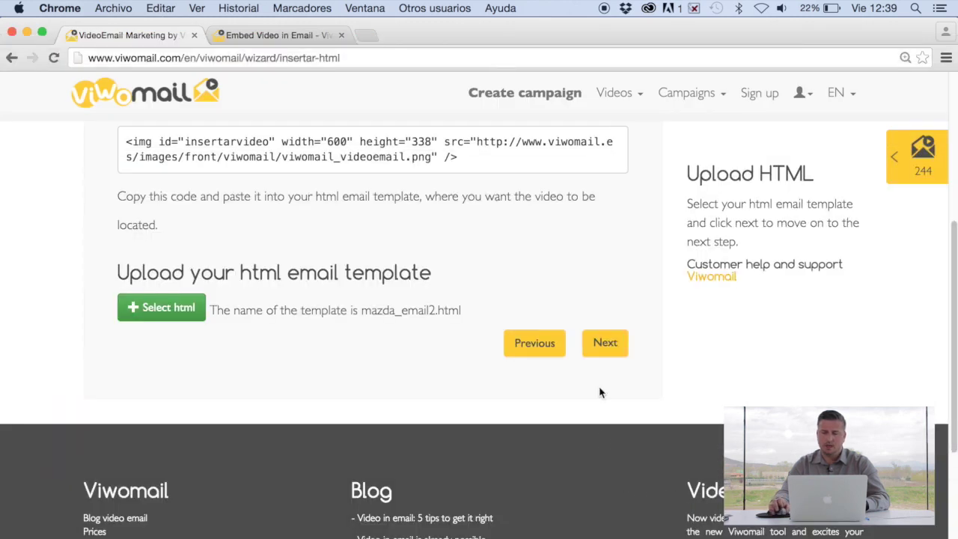
left_click(604, 344)
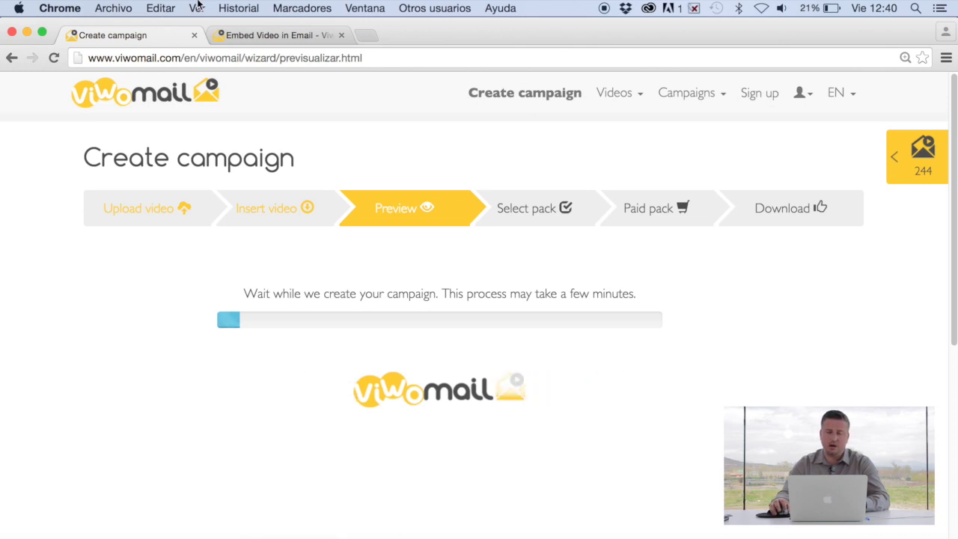
Switch to the 'Embed Video in Email' tab showing the homepage's 'Why should I use Viwomail?' section.
left_click(263, 34)
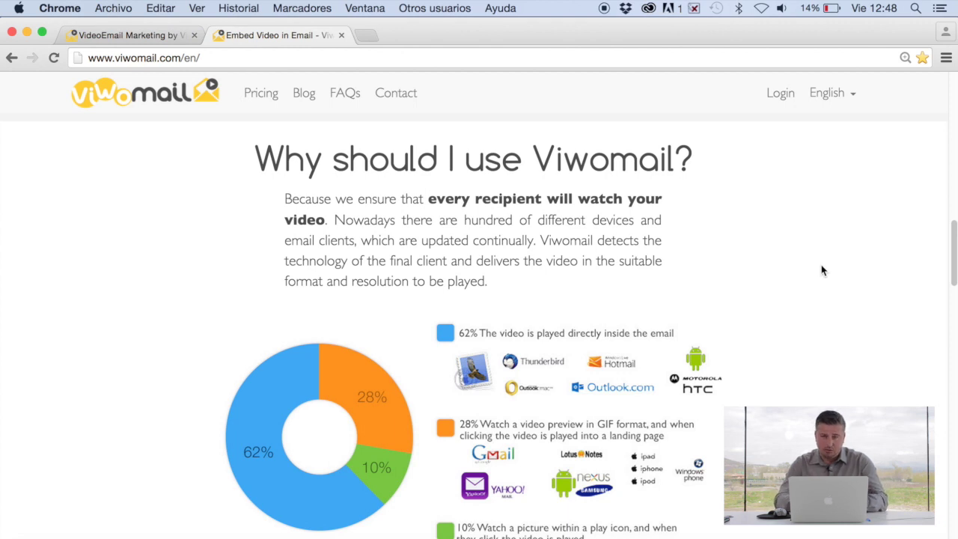
Scroll the homepage down to the playback pie chart and its 28% Gmail GIF-preview paragraph.
scroll(821, 270, "up", 1)
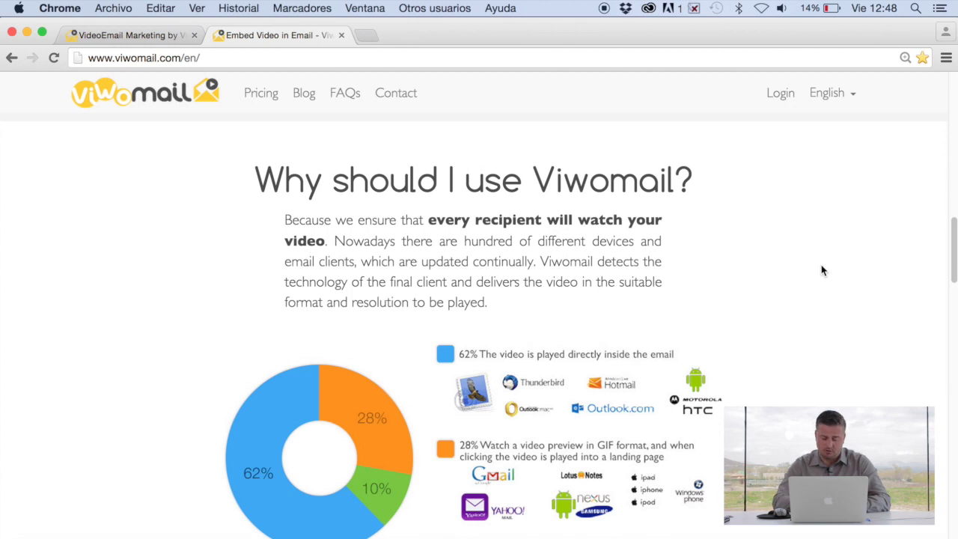
scroll(820, 270, "down", 2)
scroll(820, 270, "down", 2)
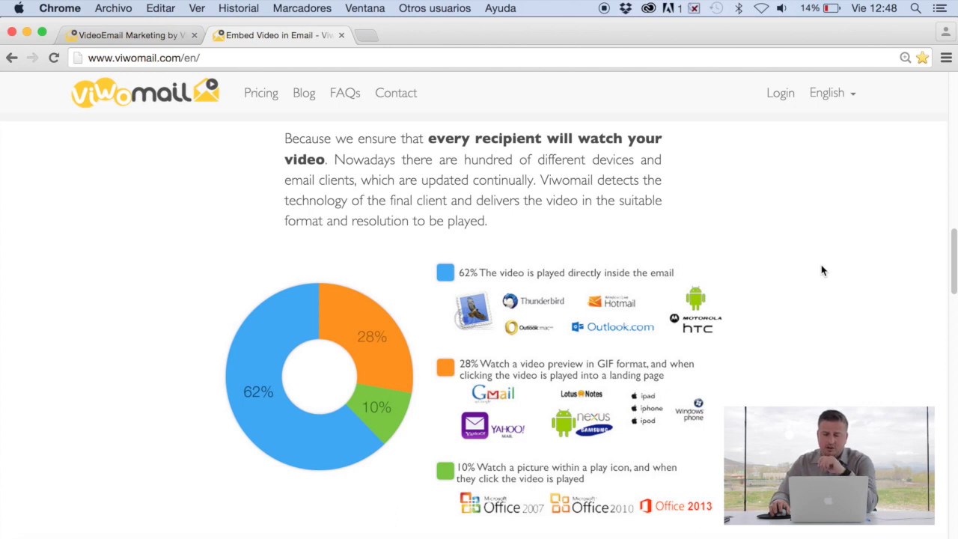
scroll(821, 270, "down", 5)
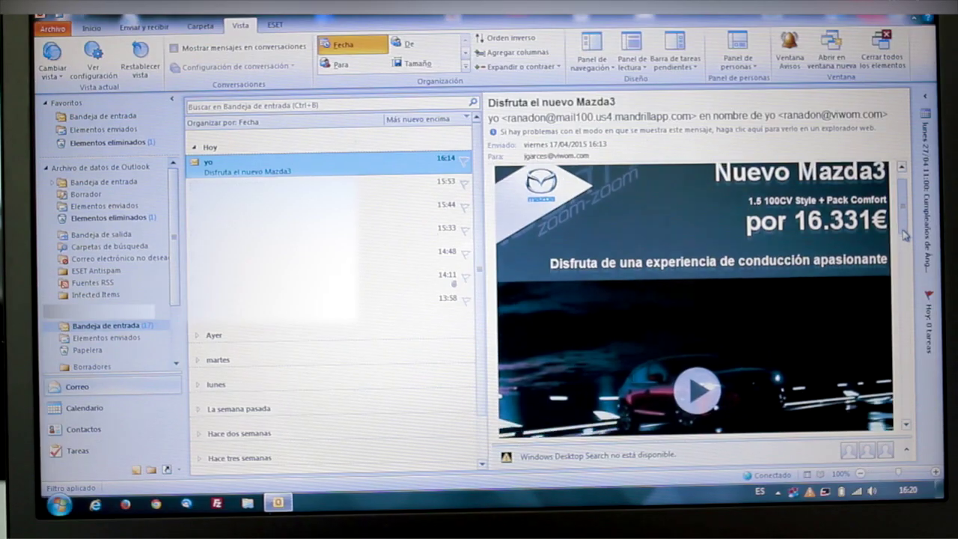
Play the video in the 'Disfruta el nuevo Mazda3' email to open its Nuevo Mazda3 landing page.
scroll(902, 248, "down", 5)
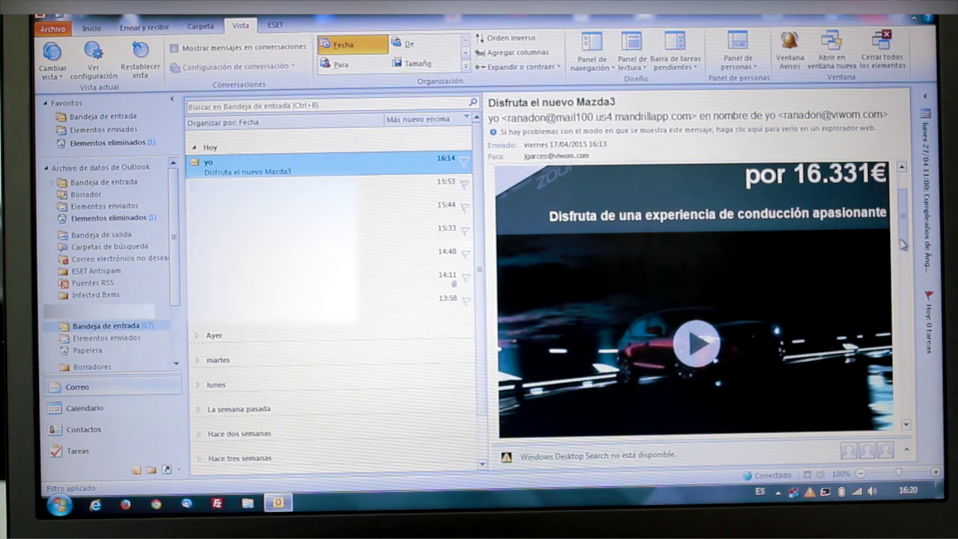
scroll(901, 248, "down", 1)
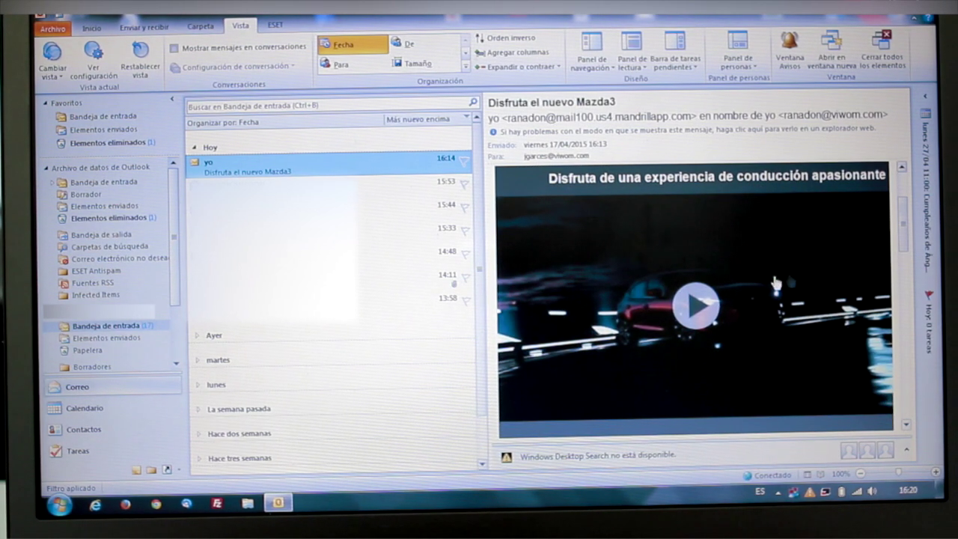
left_click(693, 308)
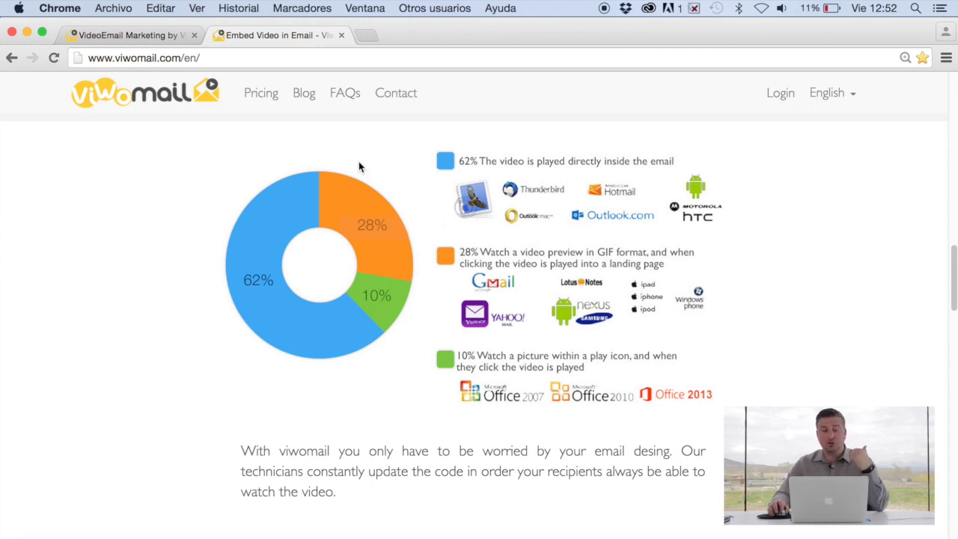
Return to the 'VideoEmail Marketing' tab showing the generated poster, animation and alternative image previews.
left_click(142, 33)
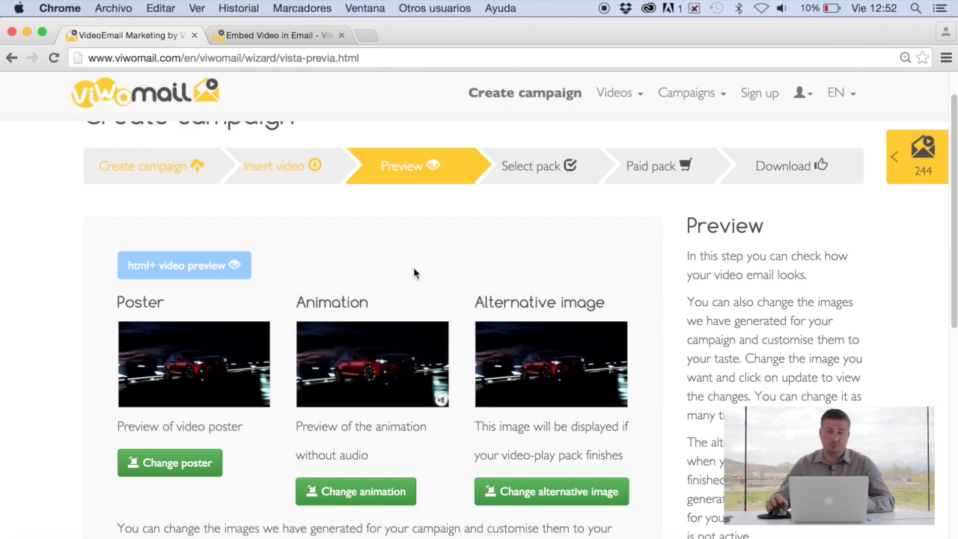
left_click(201, 267)
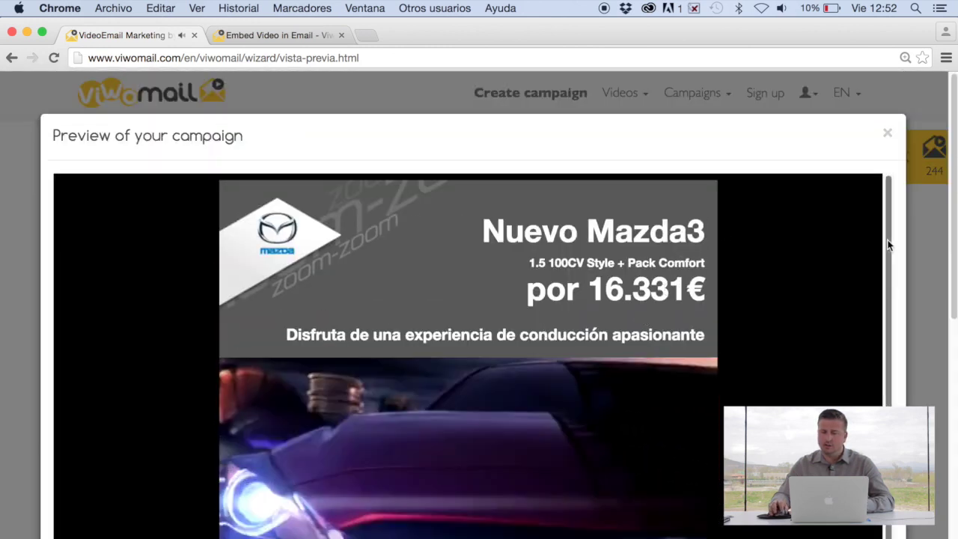
scroll(896, 299, "down", 5)
scroll(901, 312, "up", 1)
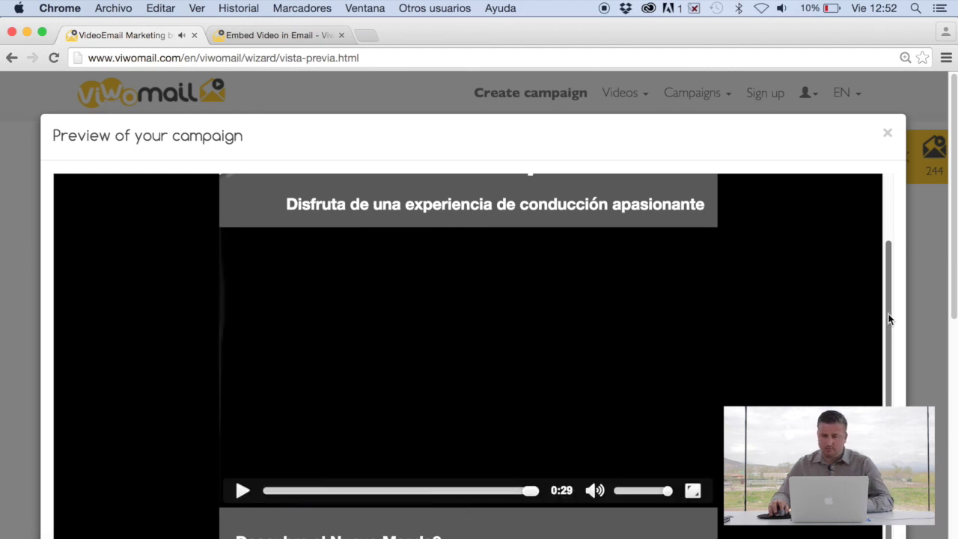
left_click(887, 134)
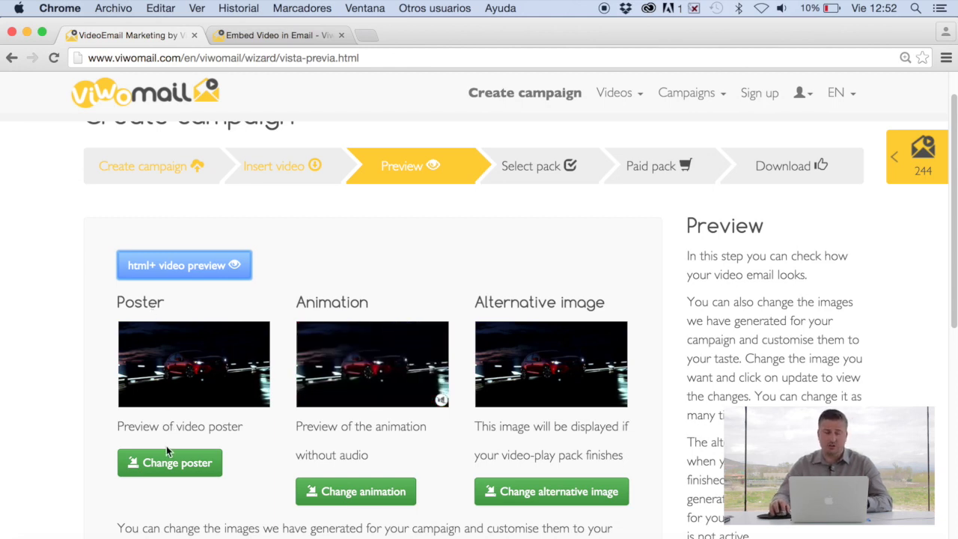
left_click(170, 465)
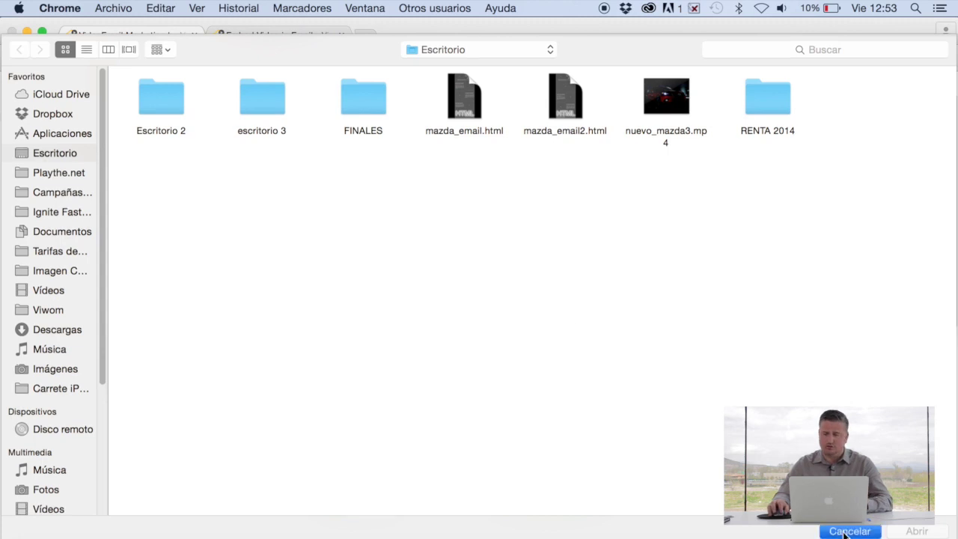
key("Escape")
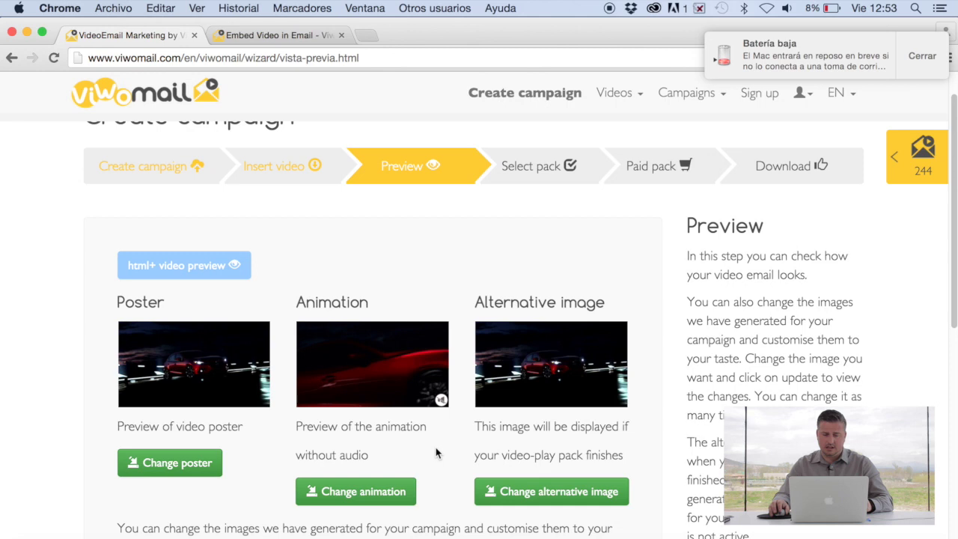
scroll(438, 451, "up", 1)
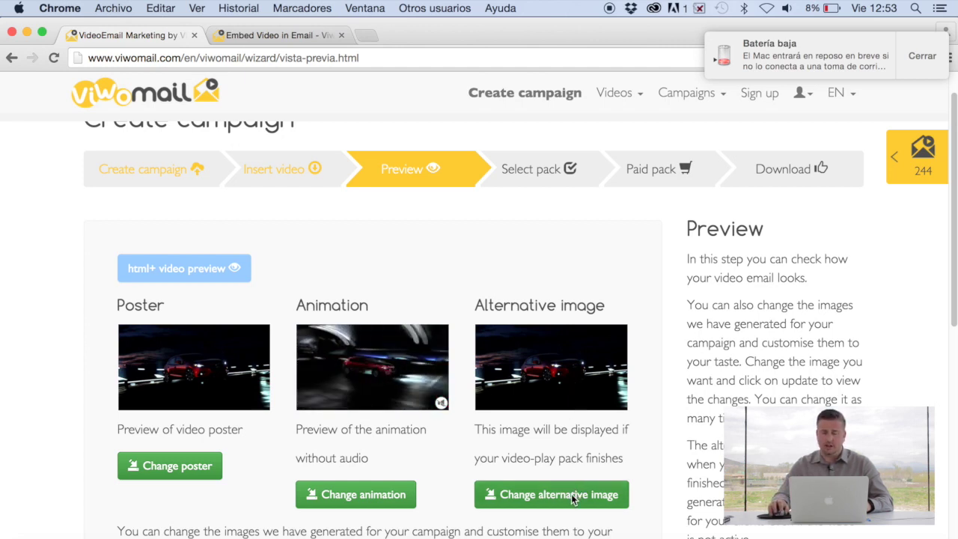
scroll(549, 461, "up", 1)
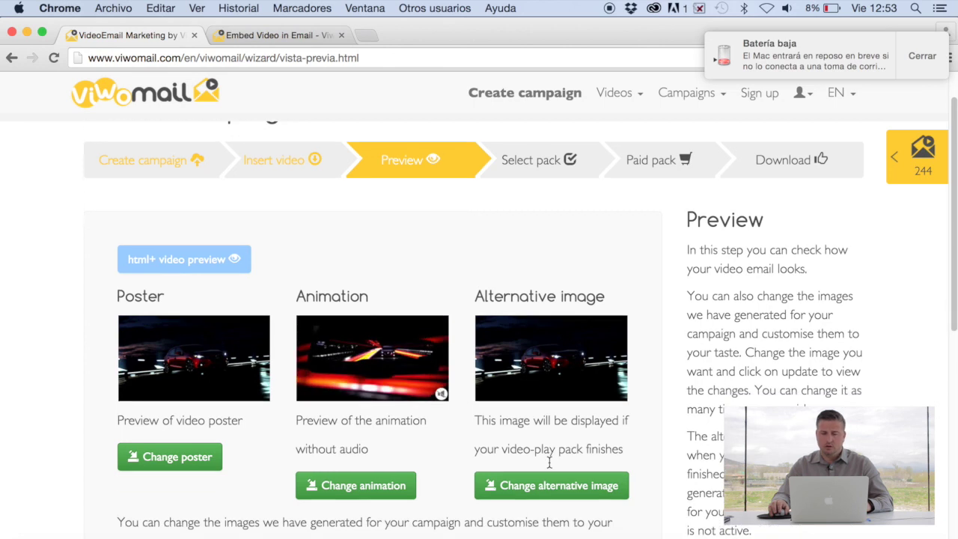
scroll(549, 462, "down", 8)
scroll(550, 461, "up", 1)
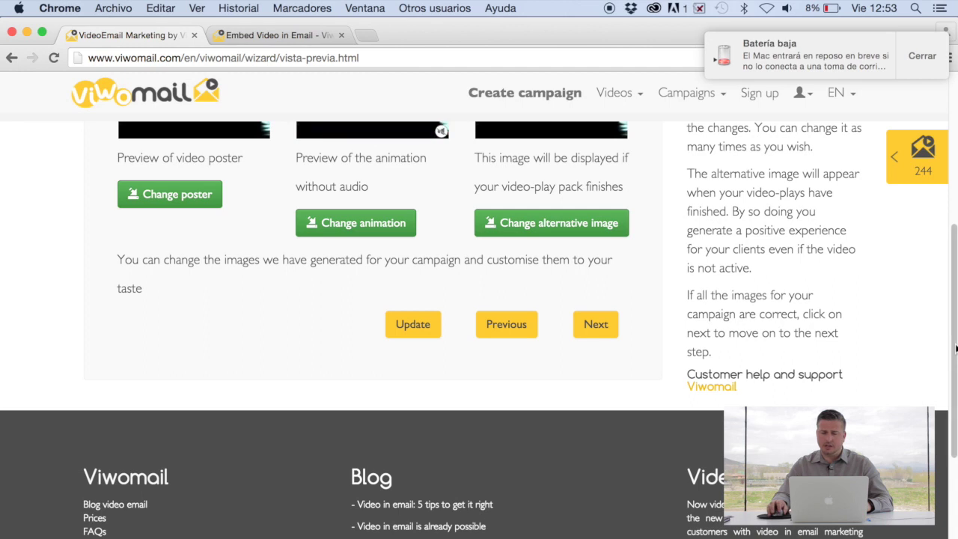
scroll(463, 258, "up", 4)
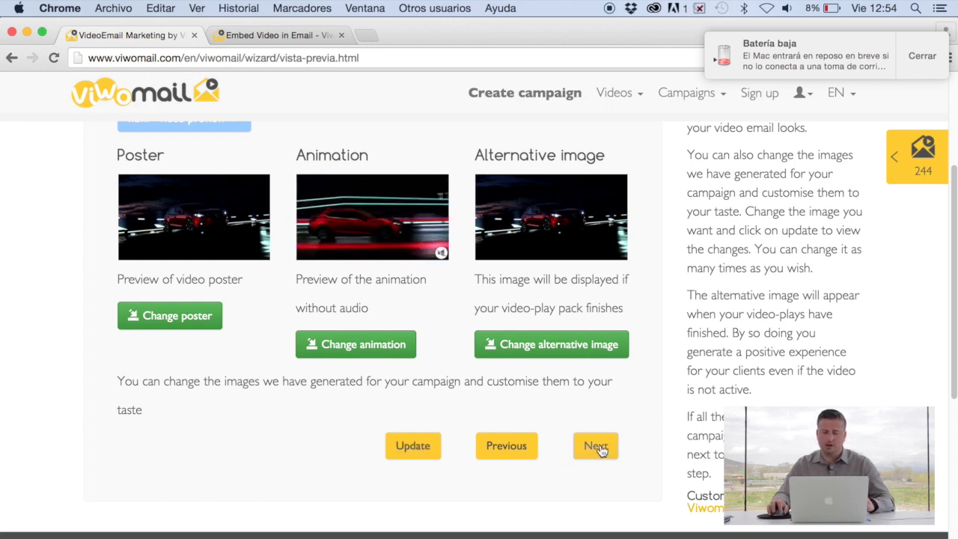
left_click(597, 447)
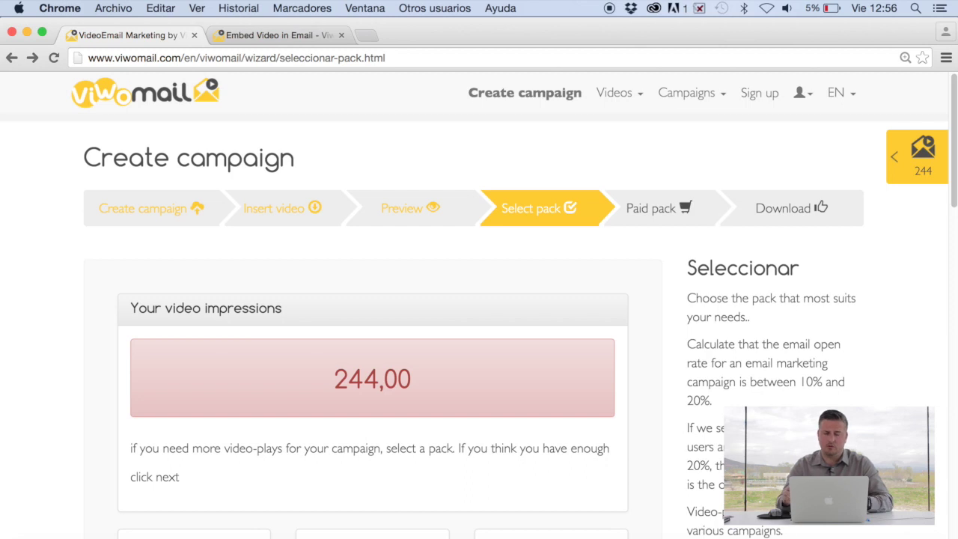
scroll(689, 486, "down", 1)
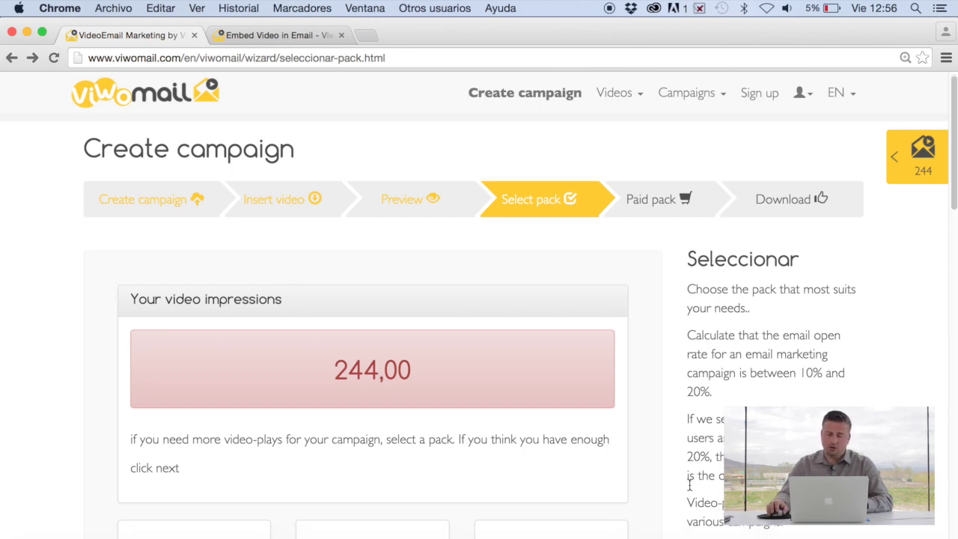
scroll(689, 488, "down", 5)
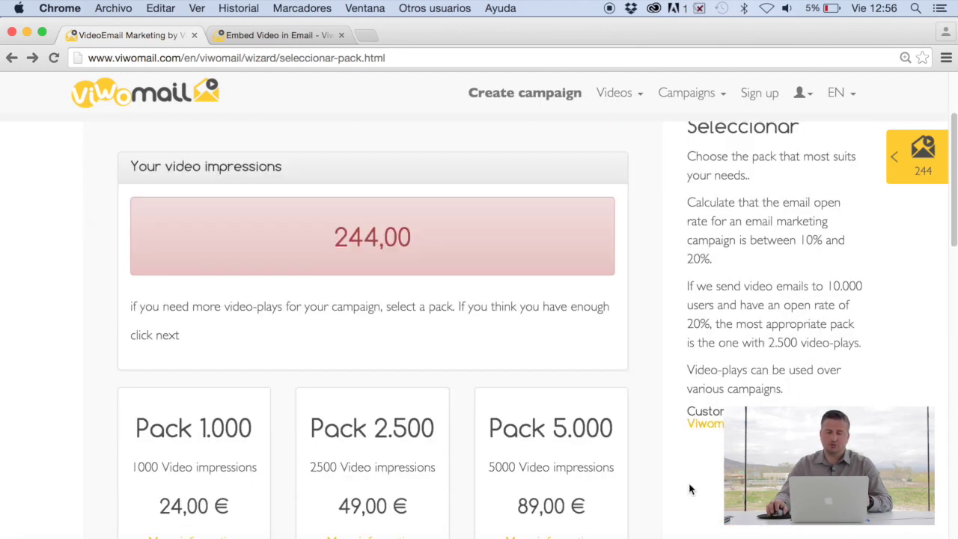
scroll(689, 488, "down", 7)
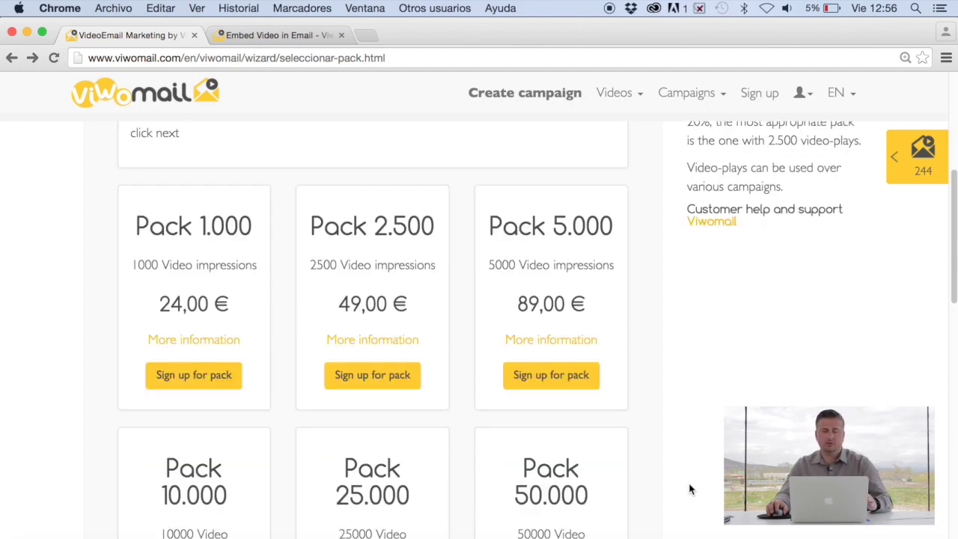
scroll(689, 489, "down", 12)
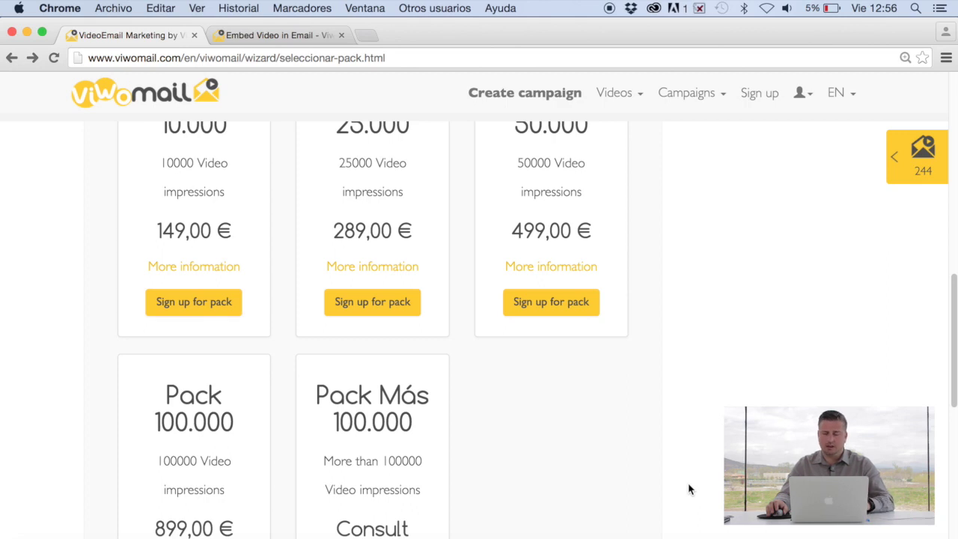
scroll(689, 489, "down", 1)
scroll(689, 488, "up", 14)
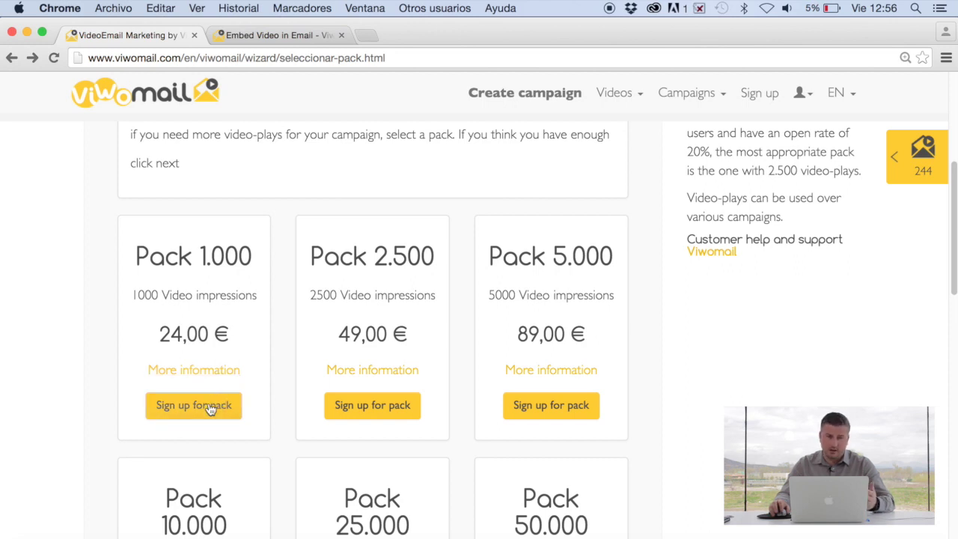
scroll(479, 329, "down", 3)
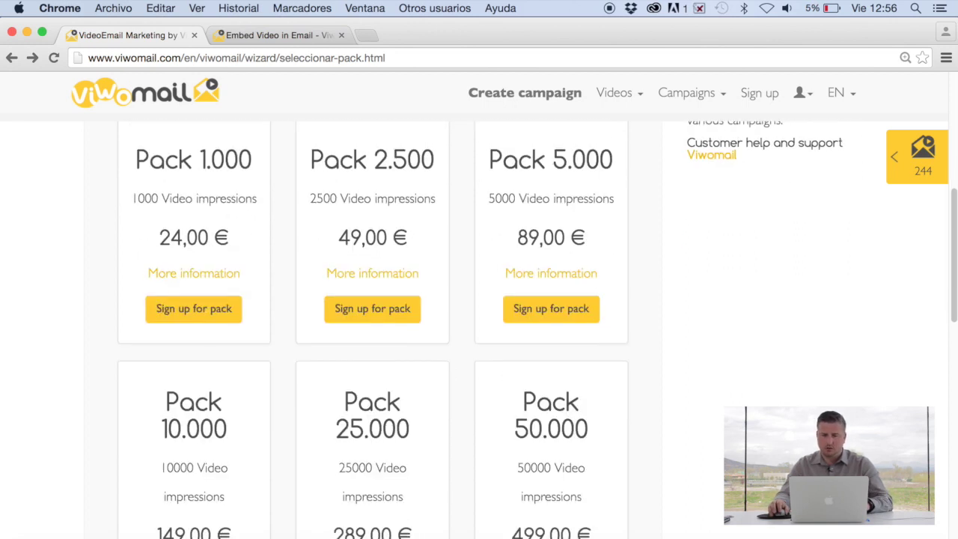
scroll(479, 329, "up", 12)
scroll(479, 329, "down", 5)
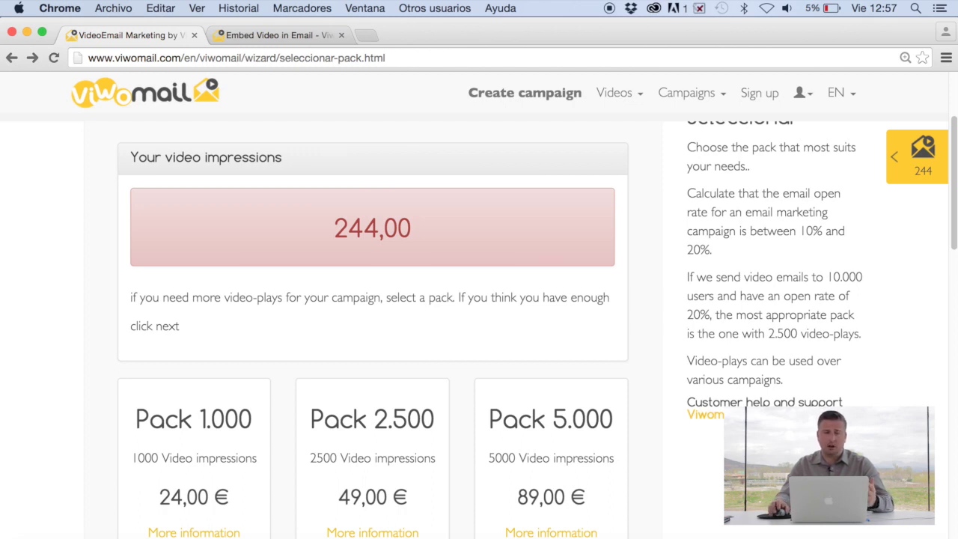
scroll(479, 329, "up", 1)
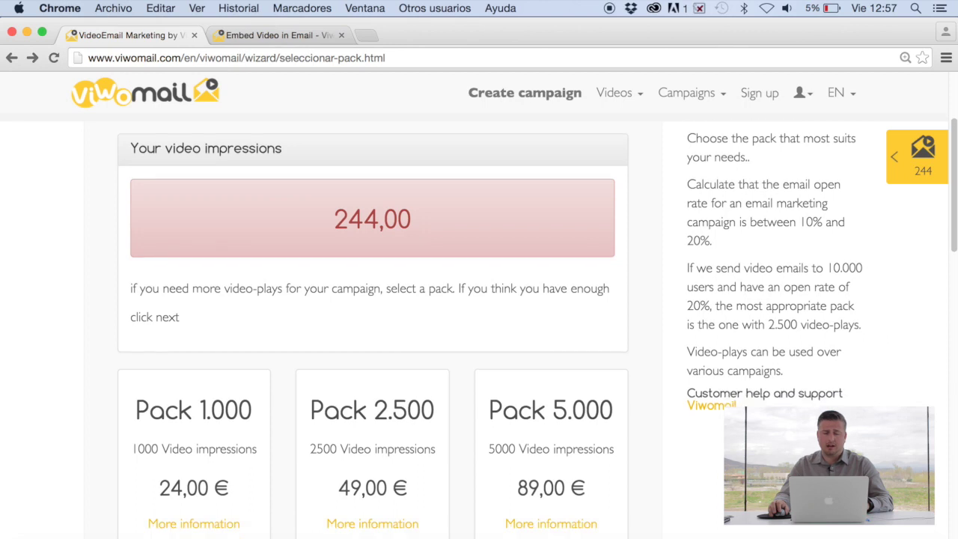
scroll(479, 299, "down", 2)
scroll(479, 300, "down", 1)
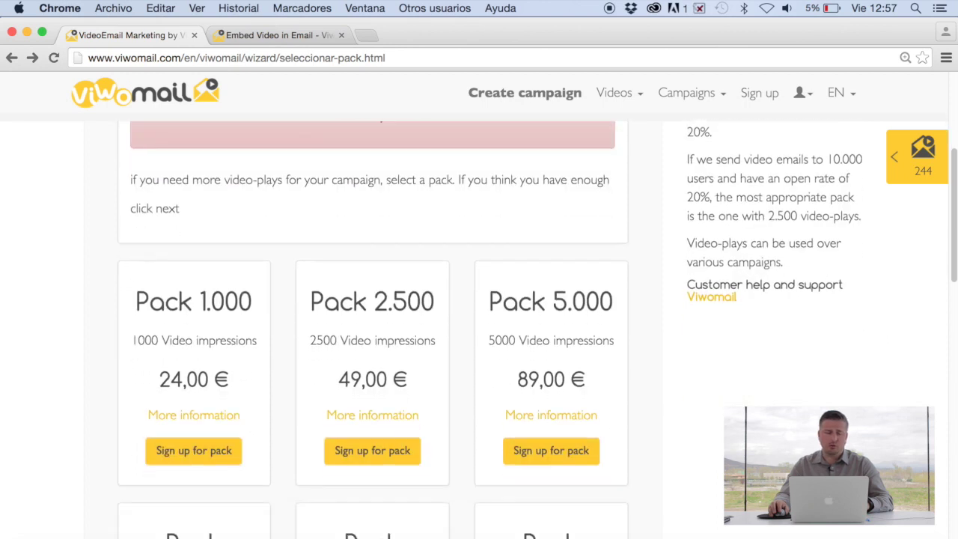
scroll(479, 299, "down", 1)
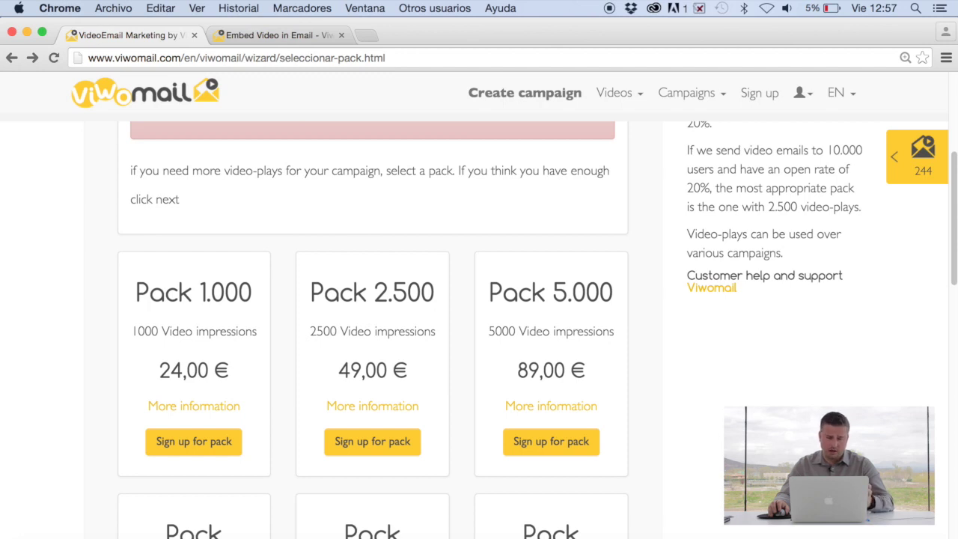
scroll(478, 330, "down", 1)
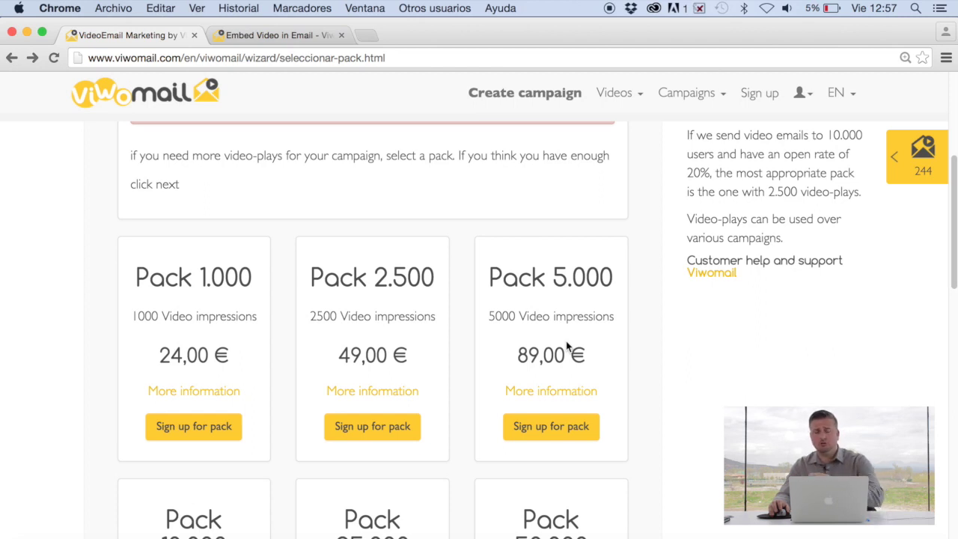
scroll(730, 386, "down", 3)
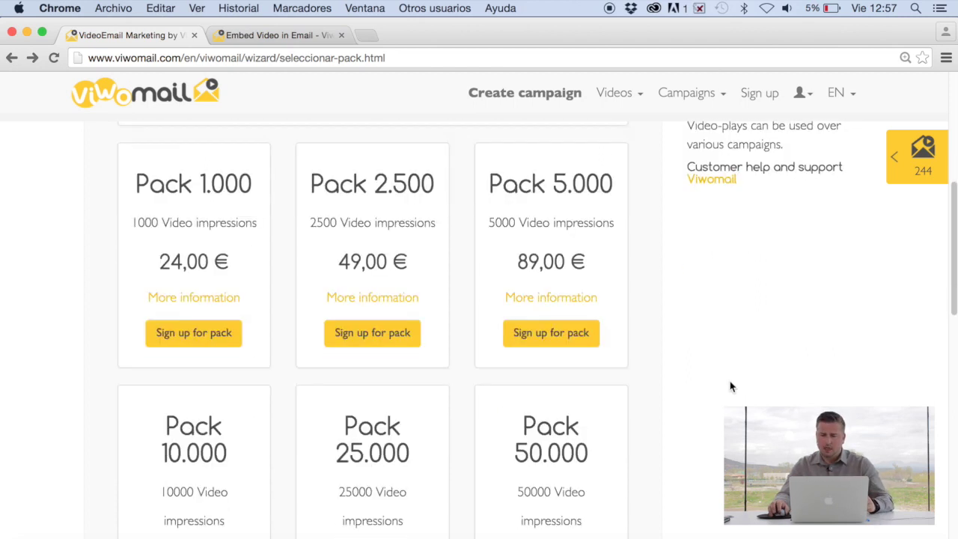
scroll(730, 386, "down", 20)
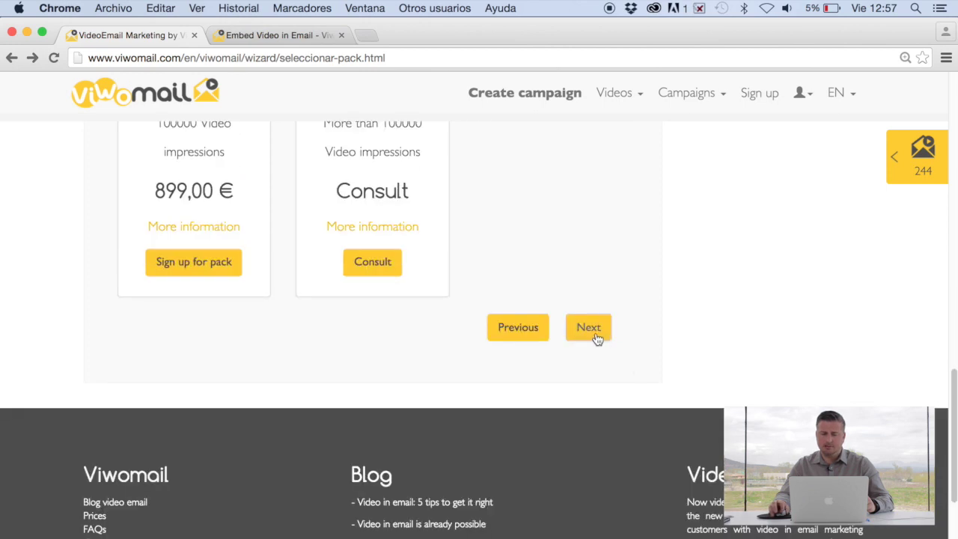
Skip the pack purchase, reach the final Download step and download the campaign's email template.
left_click(595, 336)
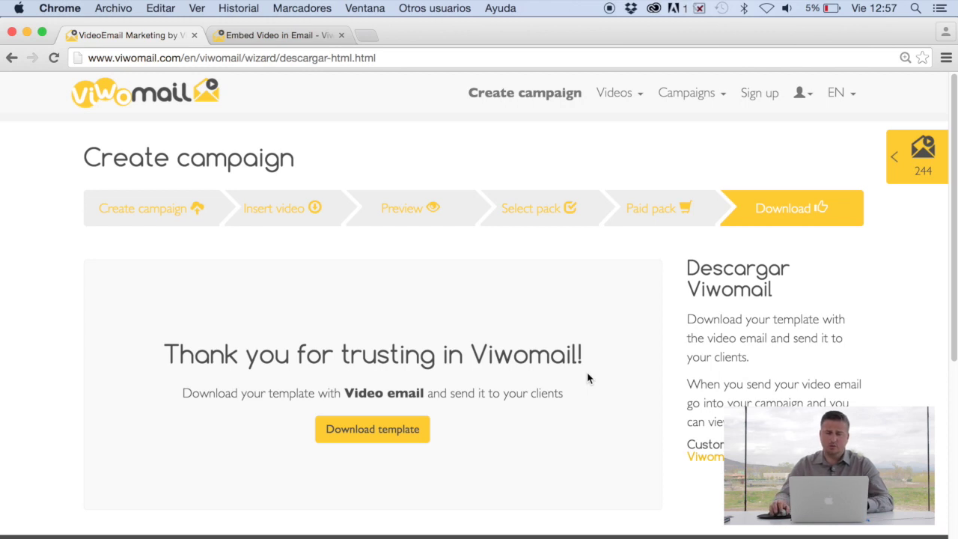
left_click(386, 438)
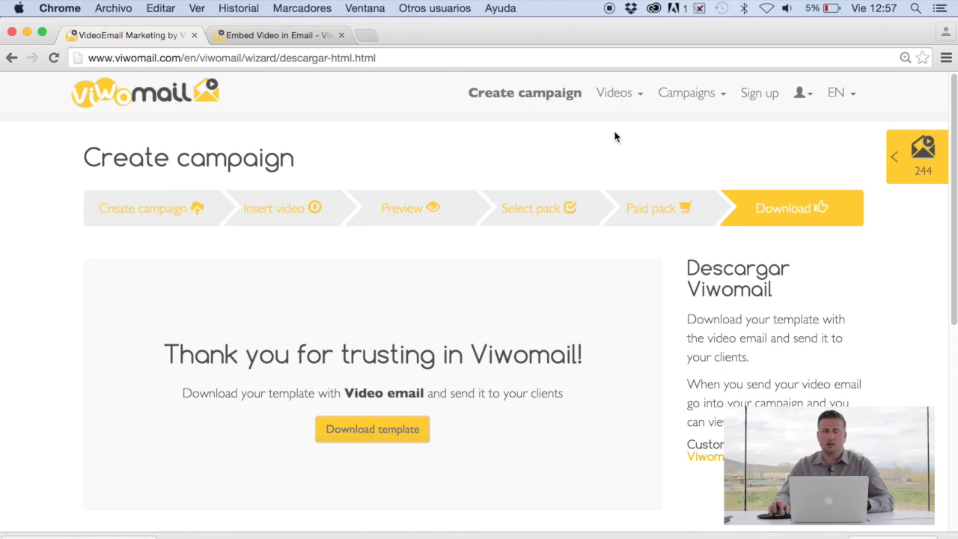
Open Videos > My videos to list Test 1, Test Video and Mazda1, then expand the Campaigns menu.
left_click(641, 96)
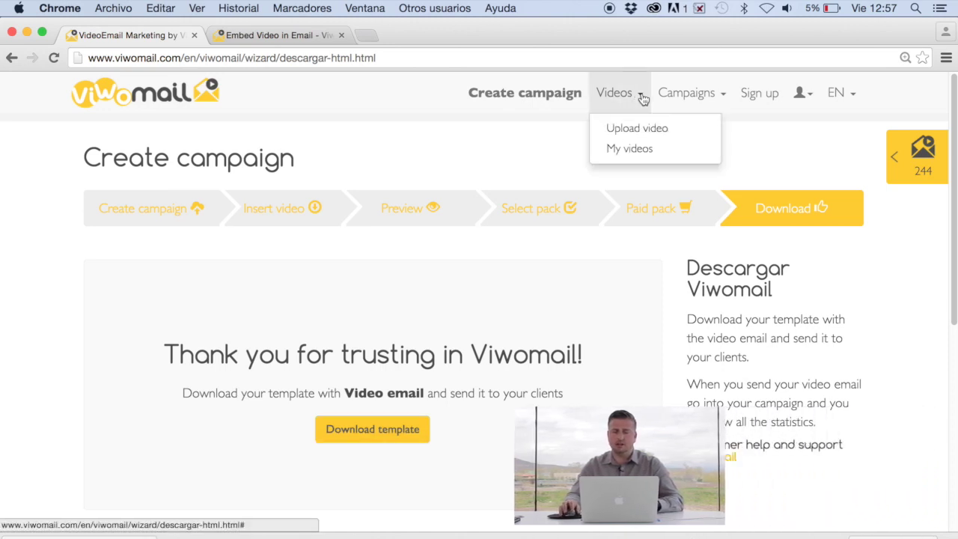
left_click(632, 150)
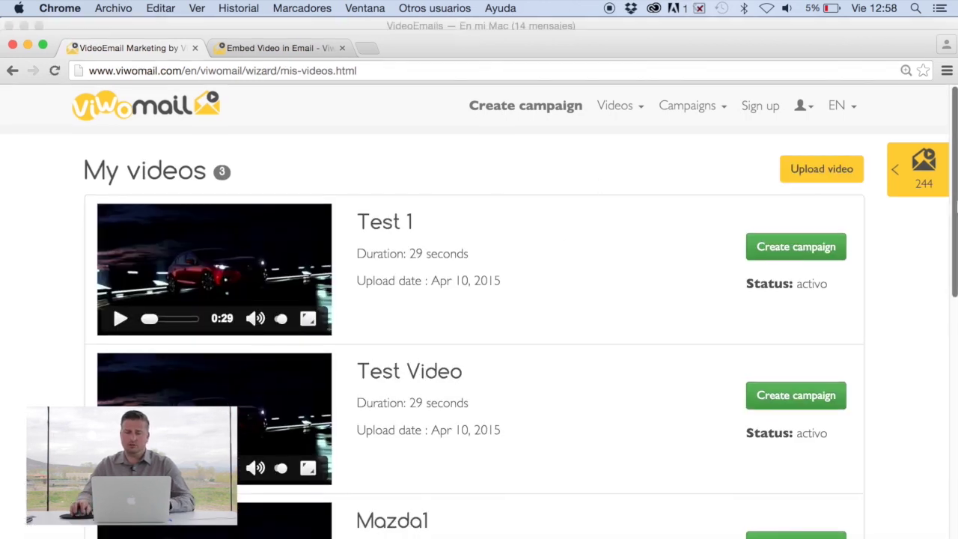
mouse_move(954, 155)
left_mouse_down()
mouse_move(955, 174)
mouse_move(956, 164)
left_mouse_up()
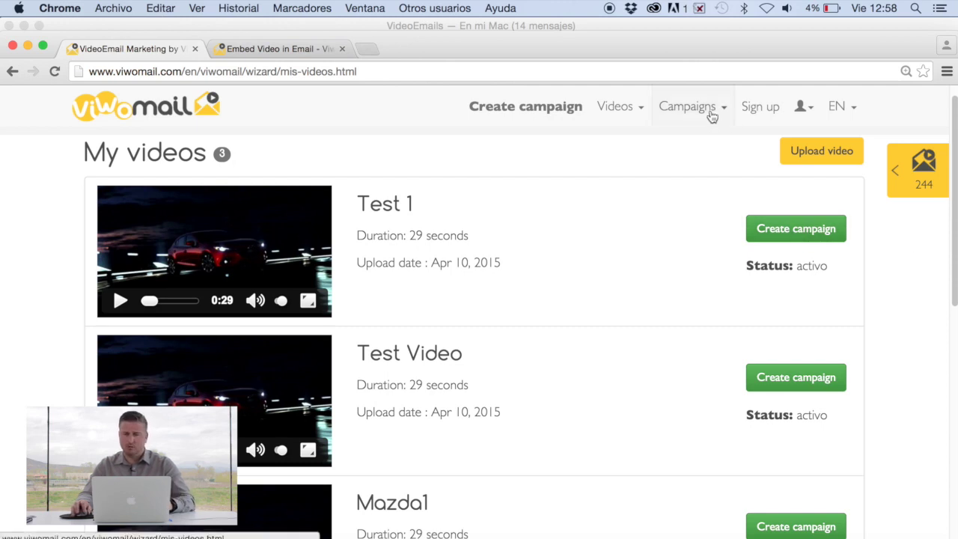
left_click(707, 111)
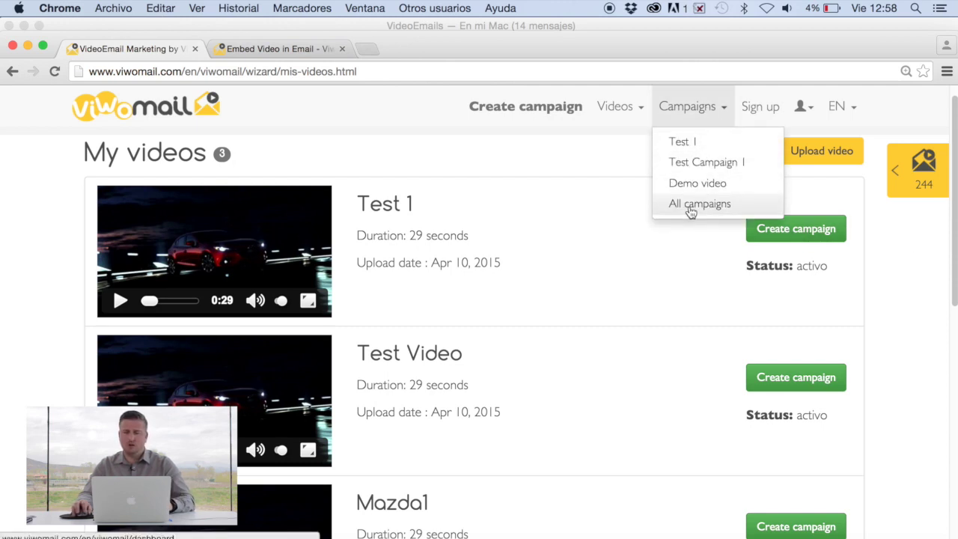
Open All campaigns and scroll the dashboard through its opens, visits, impressions and costs charts.
left_click(689, 209)
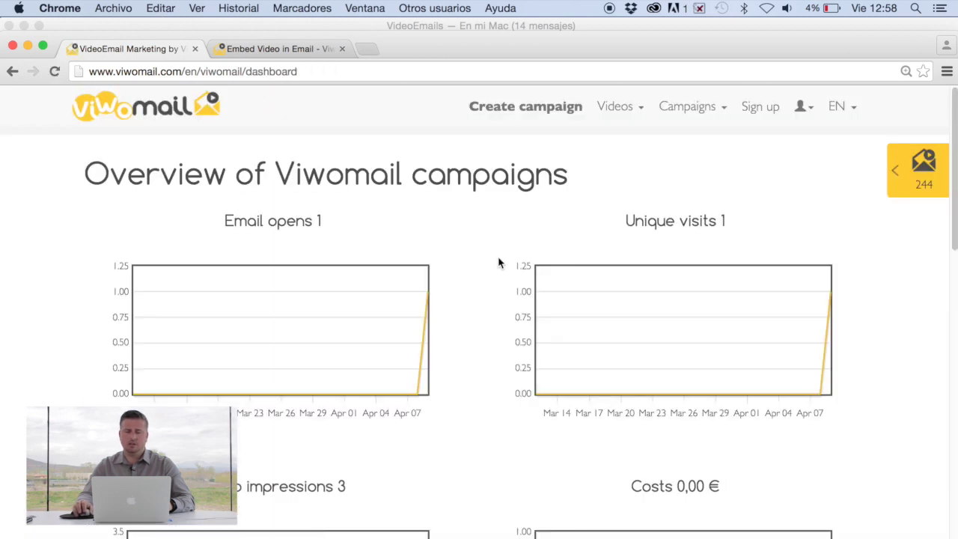
scroll(952, 251, "down", 4)
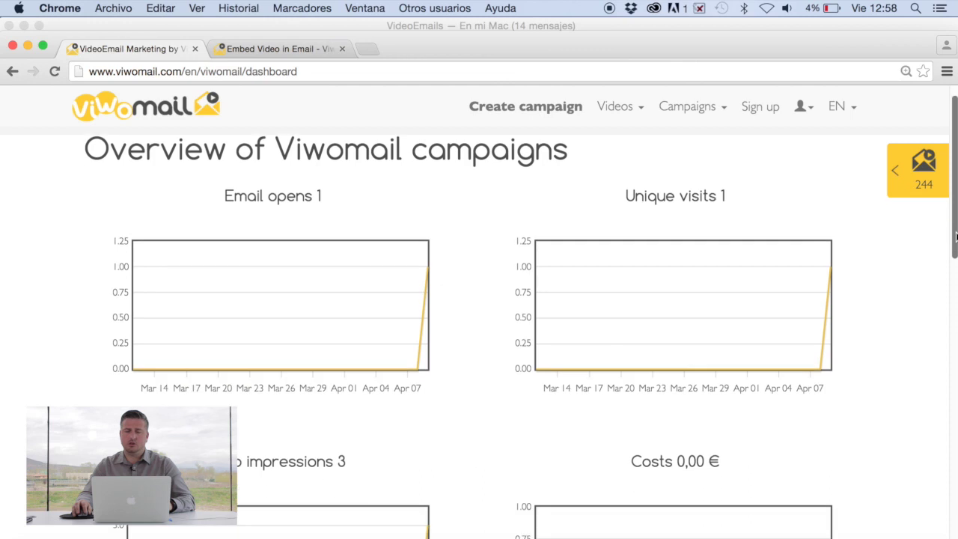
scroll(479, 337, "up", 4)
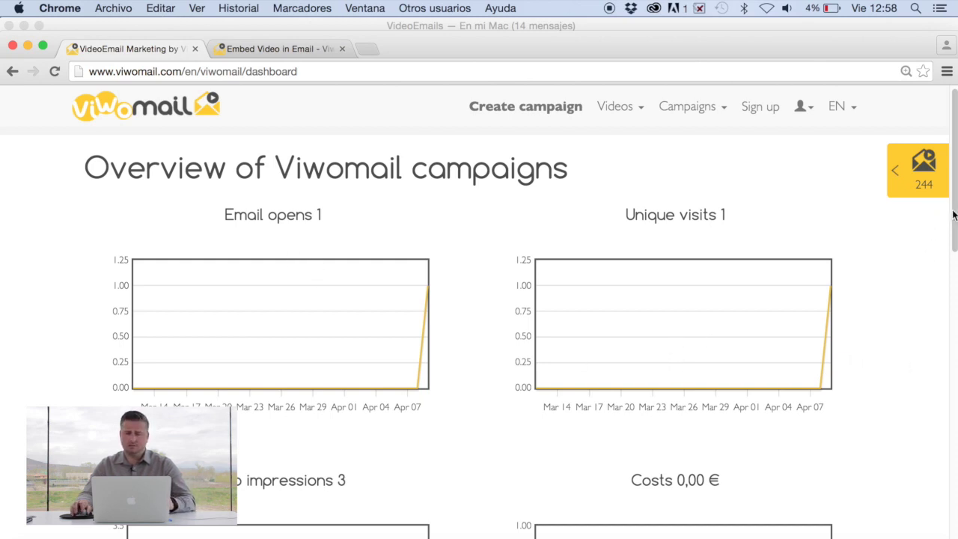
left_click_drag(953, 215, 952, 324)
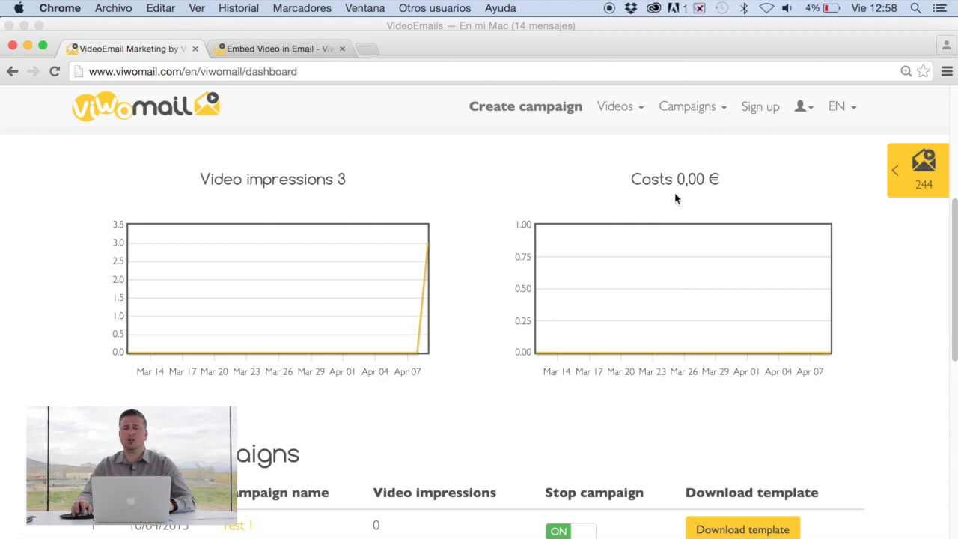
left_click_drag(954, 273, 955, 369)
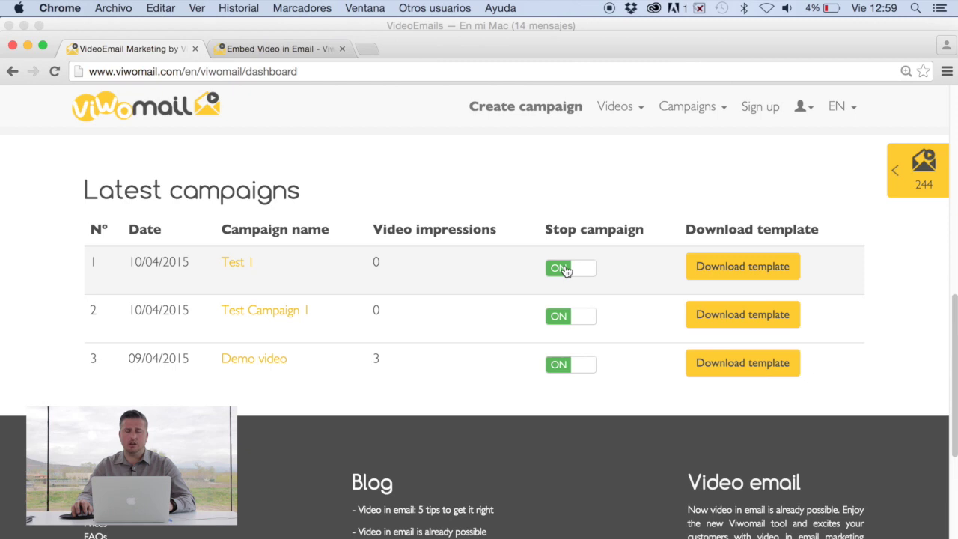
left_click(566, 270)
scroll(566, 271, "up", 2)
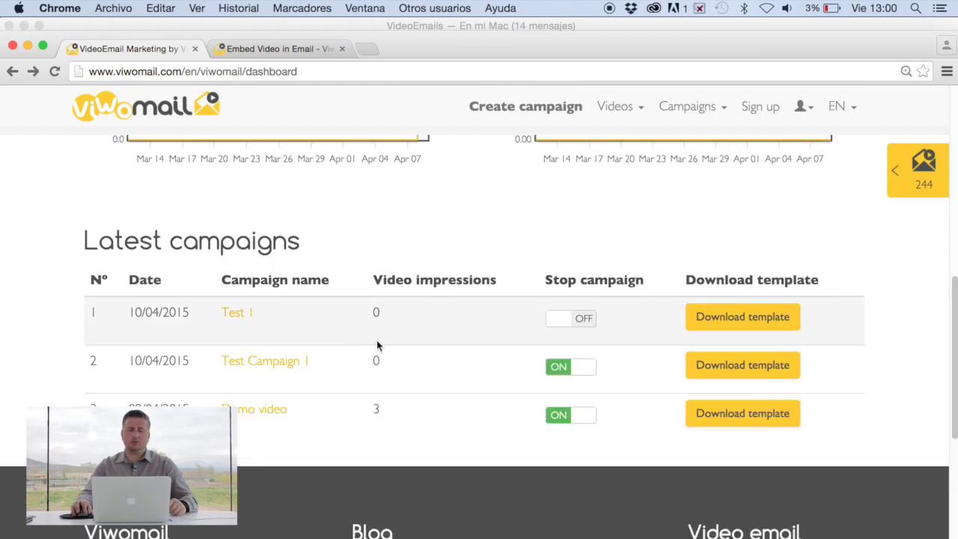
left_click(569, 319)
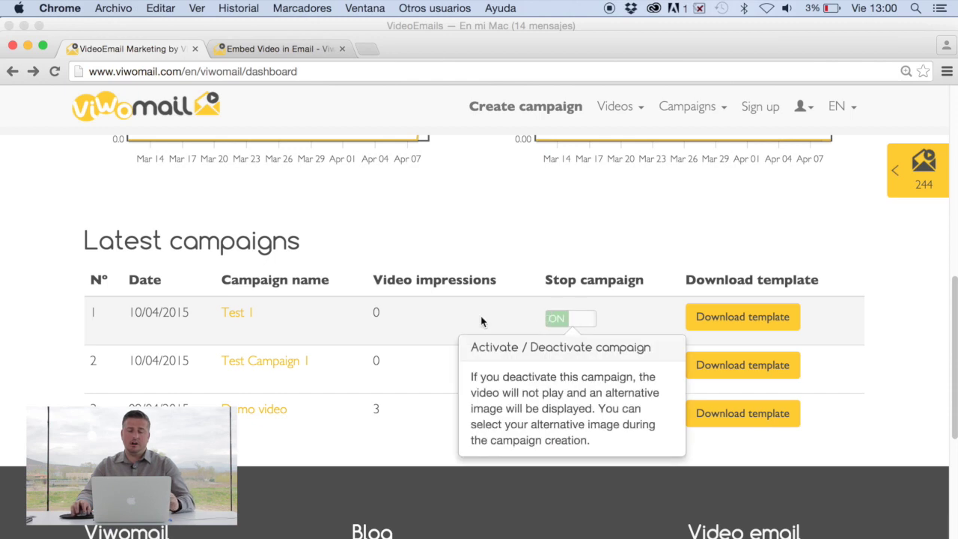
Open Test 1's statistics page and scroll through its zero opens, visitors, impressions and 0,00 € cost.
left_click(238, 314)
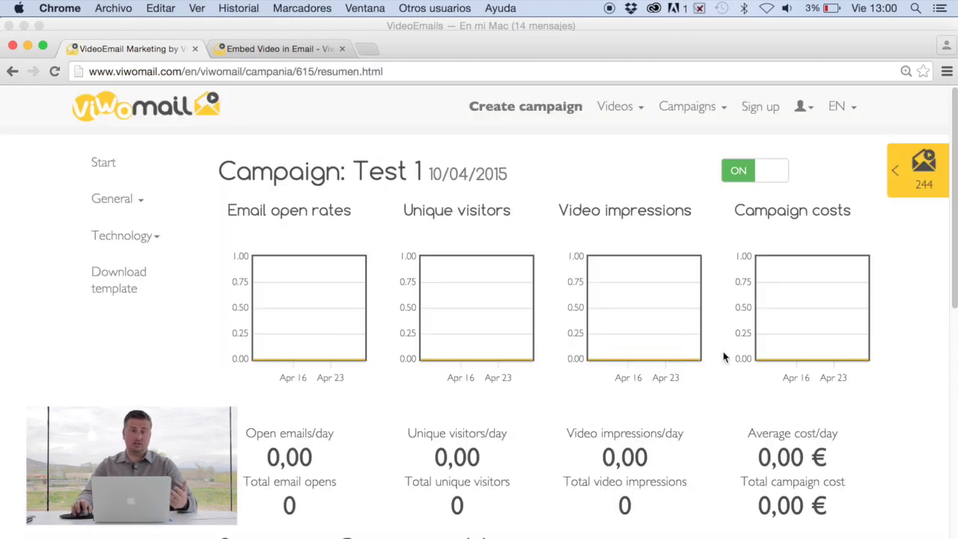
scroll(953, 216, "down", 2)
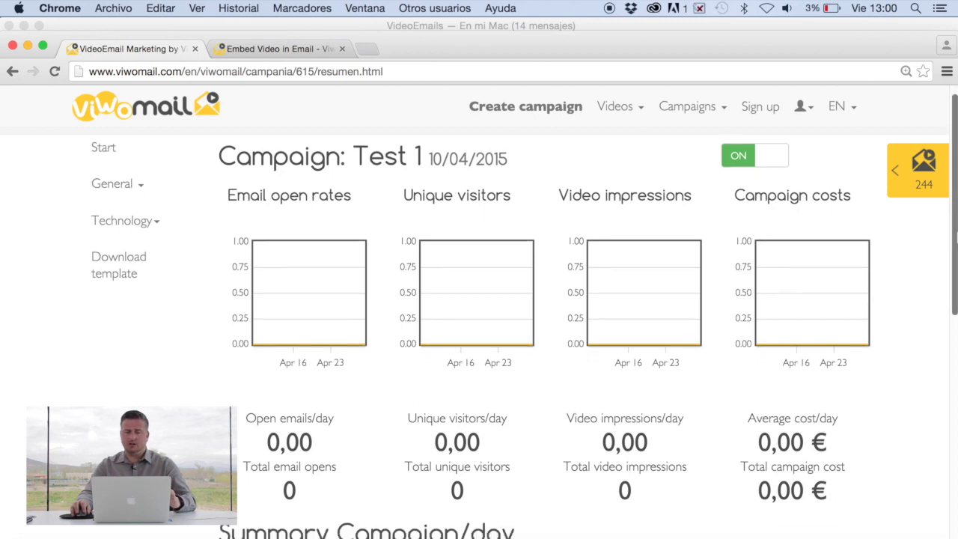
scroll(955, 236, "down", 5)
scroll(955, 232, "up", 3)
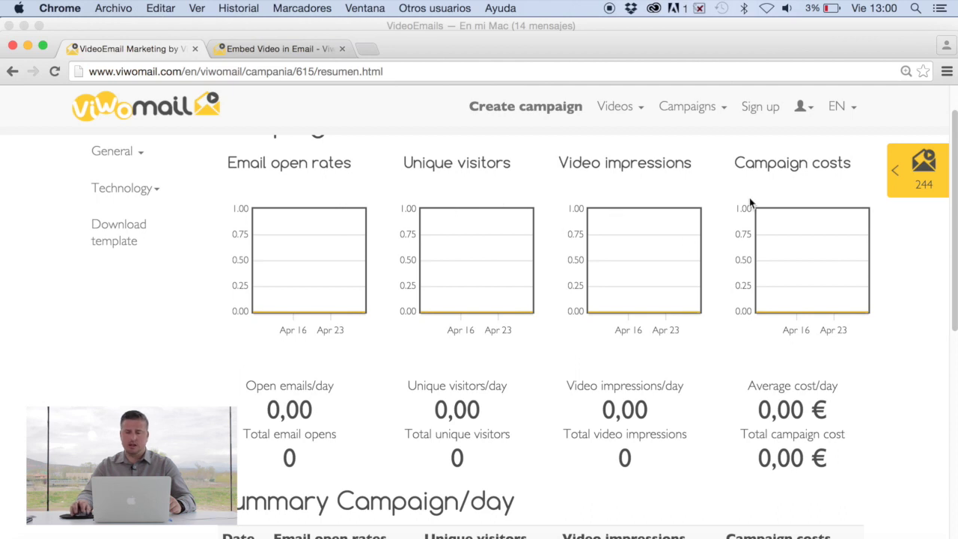
left_click_drag(955, 255, 908, 335)
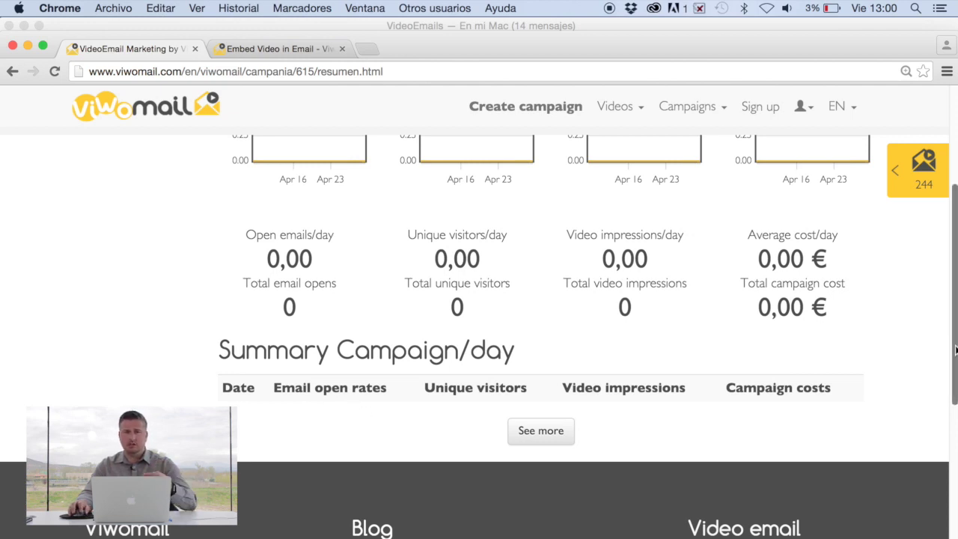
left_click_drag(954, 350, 956, 245)
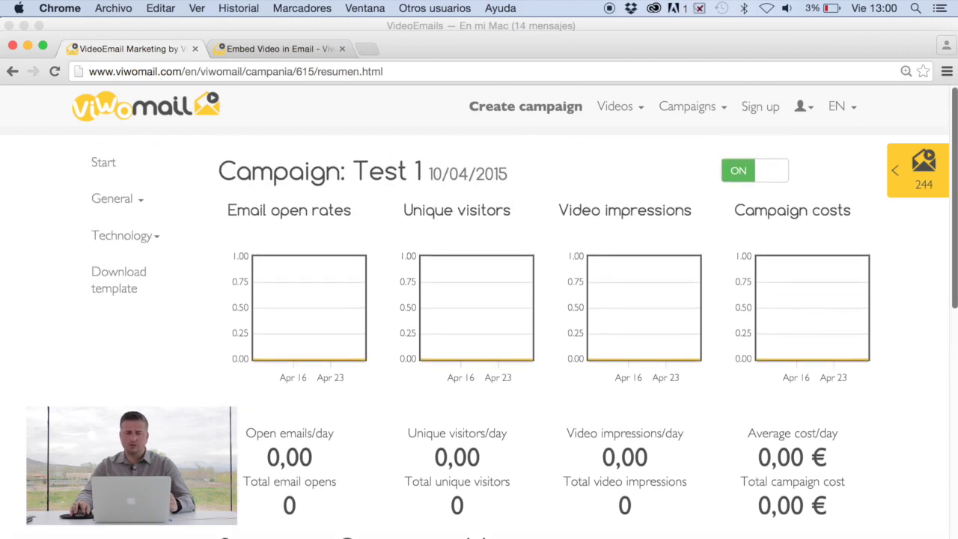
Expand the General menu listing email opens, unique visitors, video-plays and campaign costs.
left_click(147, 208)
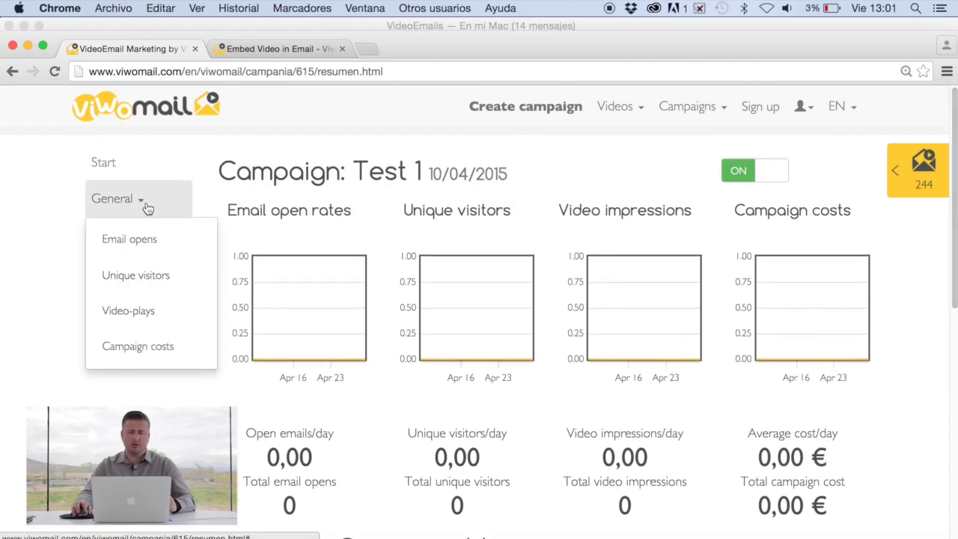